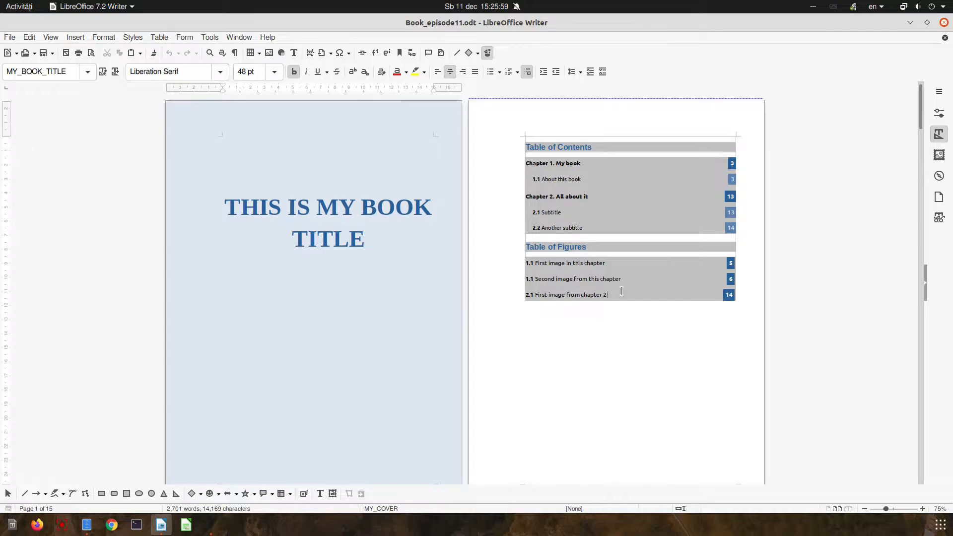
# - Show the paragraph styles list with the cursor in the Alphabetical Index heading on the last page
pyautogui.scroll(-6, 621, 290)
pyautogui.scroll(3, 620, 290)
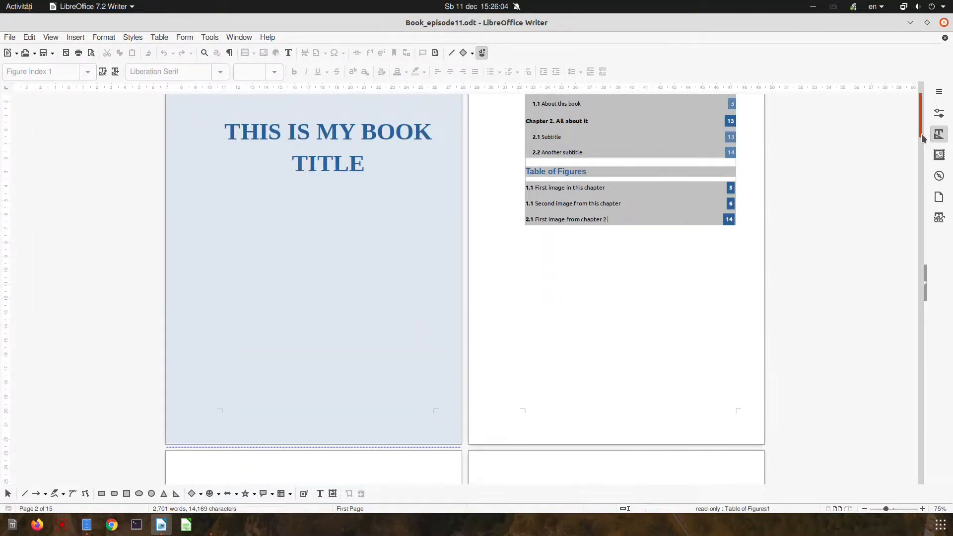
pyautogui.moveTo(921, 119); pyautogui.dragTo(933, 469)
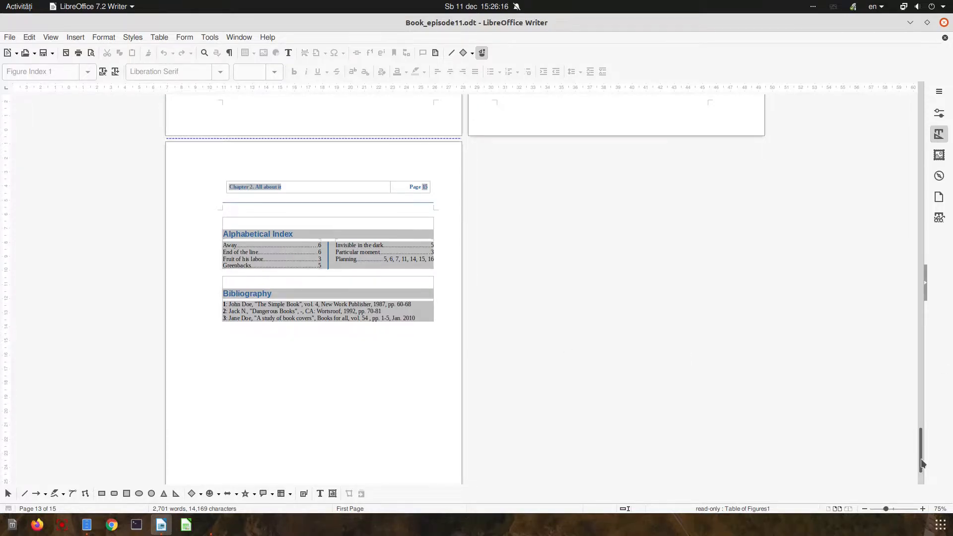
pyautogui.moveTo(922, 459); pyautogui.dragTo(922, 99)
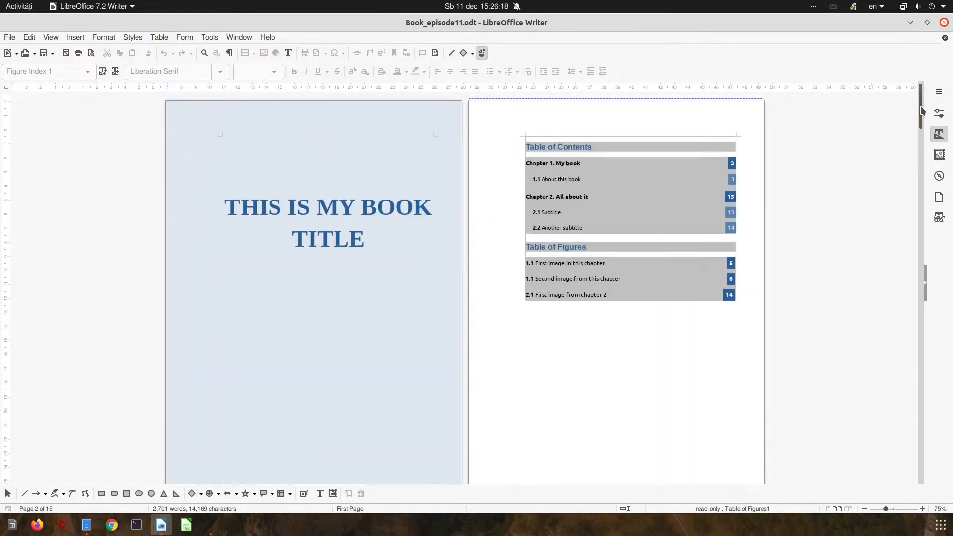
pyautogui.click(575, 227)
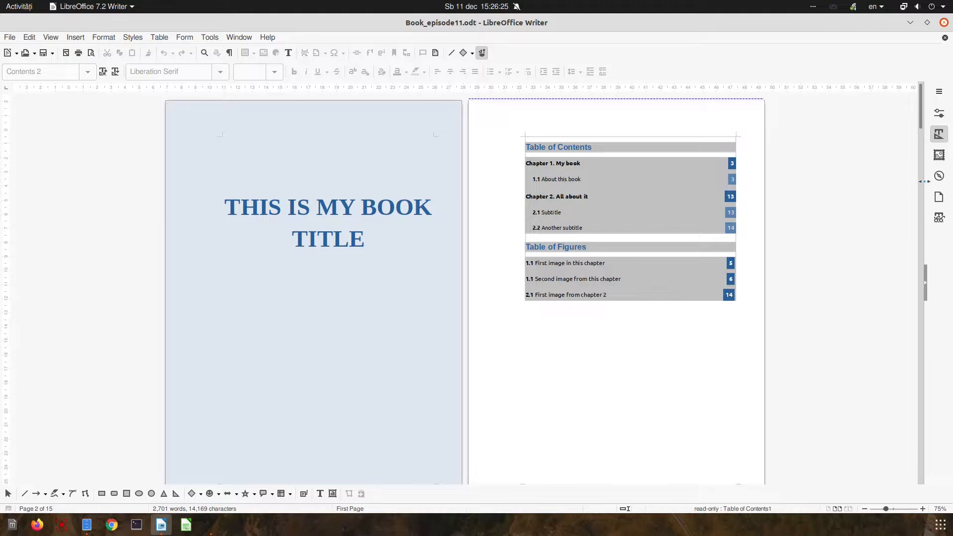
pyautogui.moveTo(922, 107); pyautogui.dragTo(927, 476)
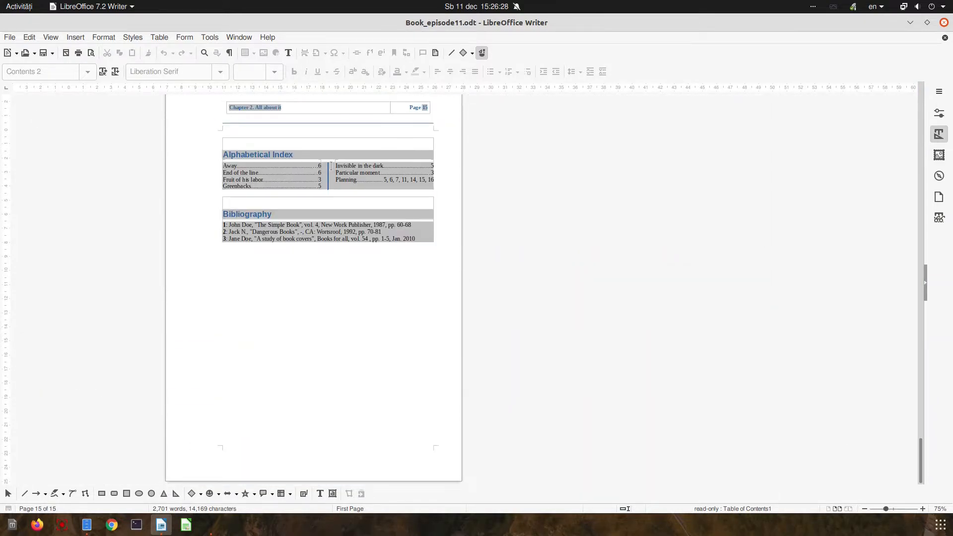
pyautogui.click(273, 158)
pyautogui.press('F11')
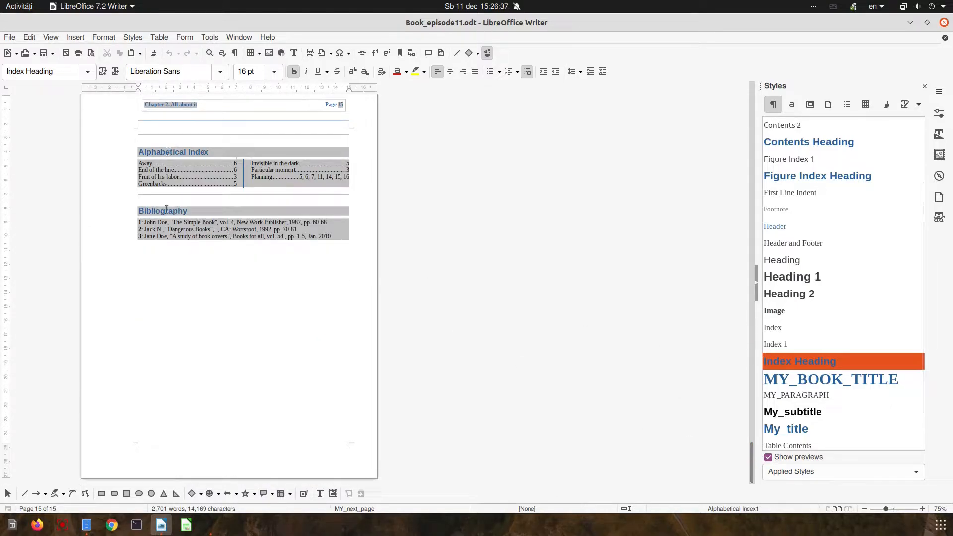
# - Set the outline level of the Bibliography Heading paragraph style to Level 1
pyautogui.click(166, 209)
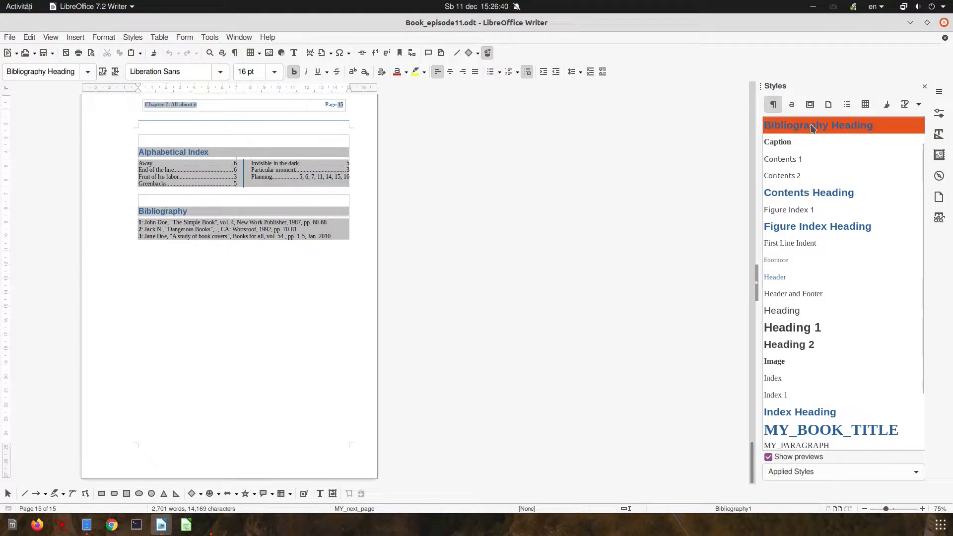
pyautogui.rightClick(844, 129)
pyautogui.click(893, 151)
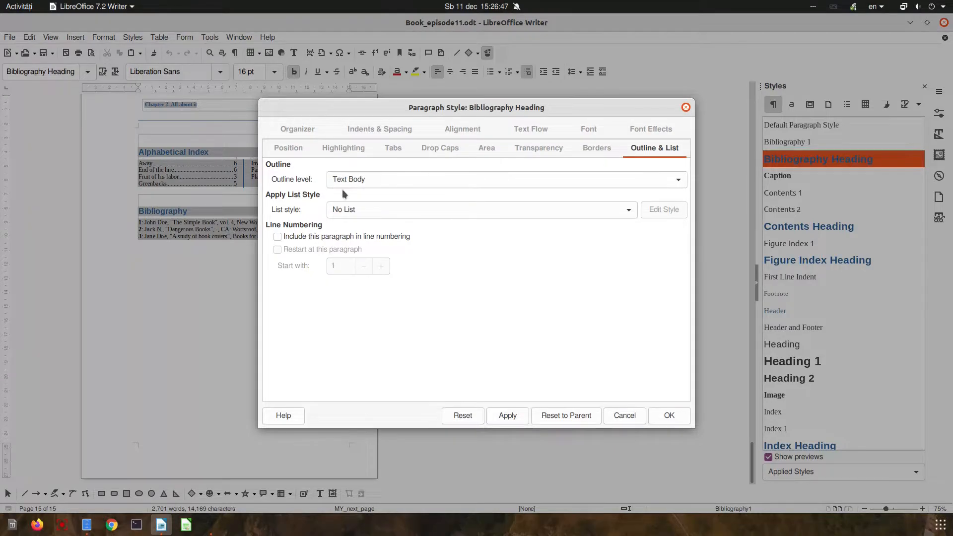
pyautogui.click(343, 209)
pyautogui.click(355, 179)
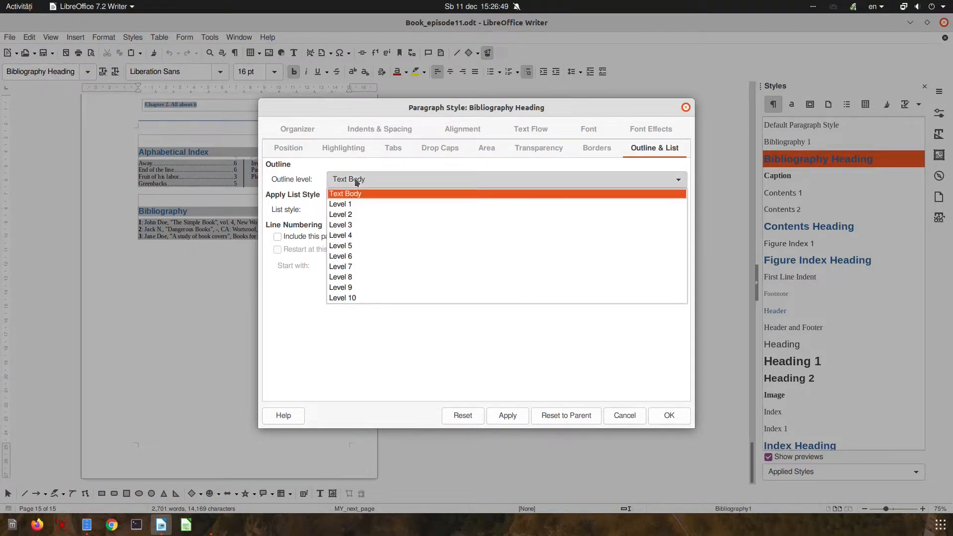
pyautogui.click(351, 204)
pyautogui.click(506, 416)
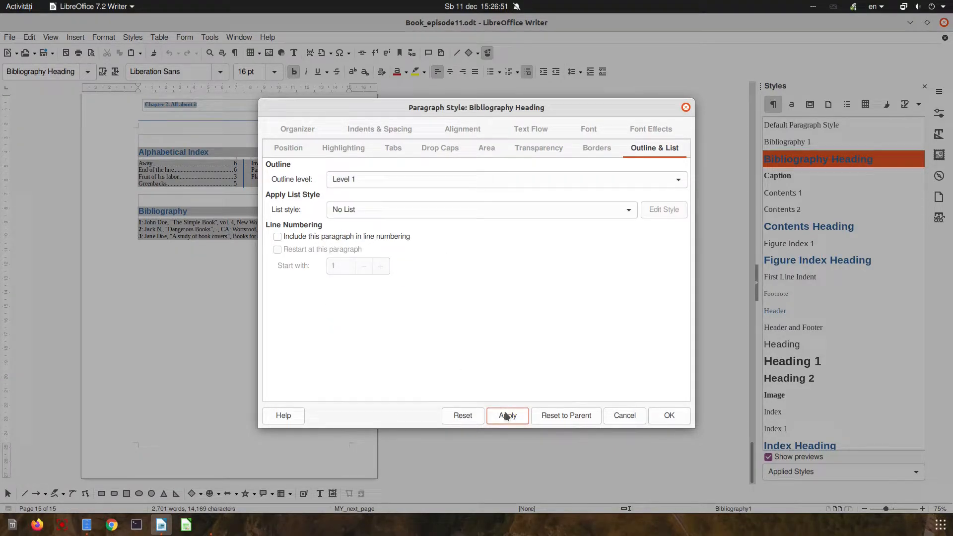
pyautogui.click(663, 416)
# - Set the outline level of the Index Heading paragraph style to Level 1
pyautogui.click(177, 154)
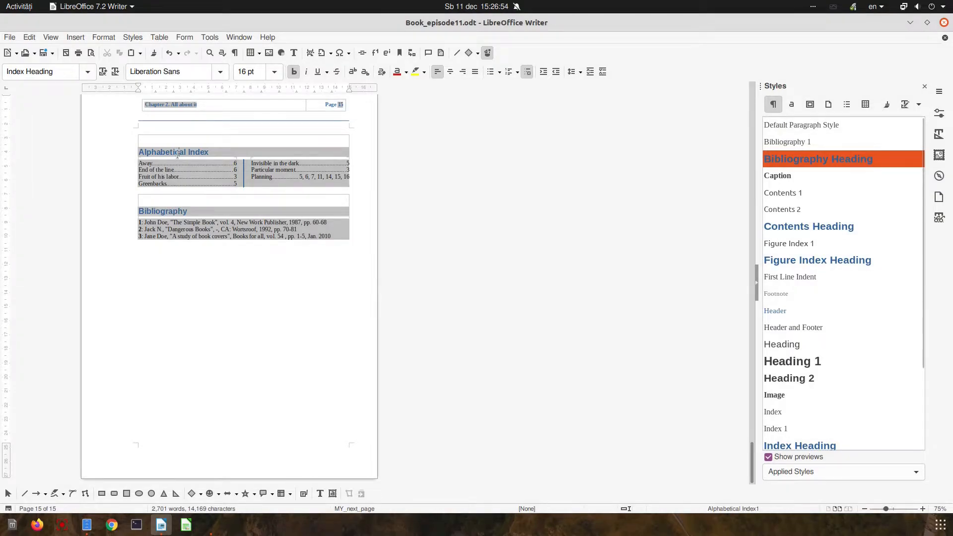
pyautogui.rightClick(794, 443)
pyautogui.click(794, 411)
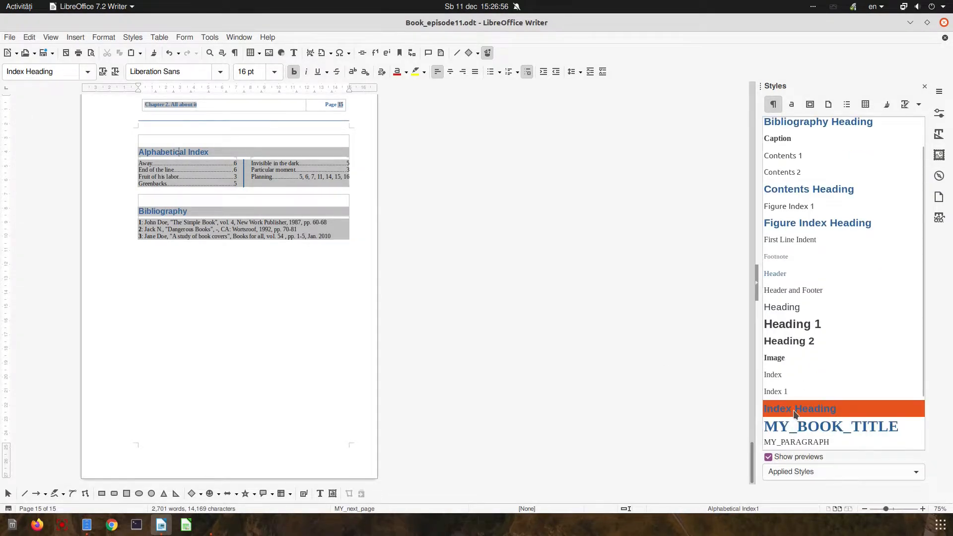
pyautogui.rightClick(794, 410)
pyautogui.click(806, 430)
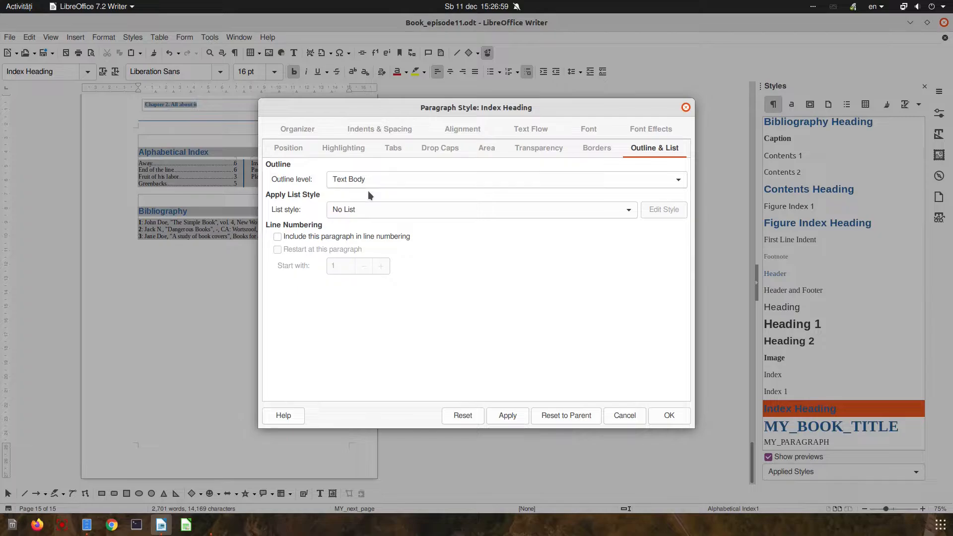
pyautogui.click(367, 182)
pyautogui.click(370, 201)
pyautogui.click(519, 420)
pyautogui.click(666, 415)
pyautogui.click(213, 342)
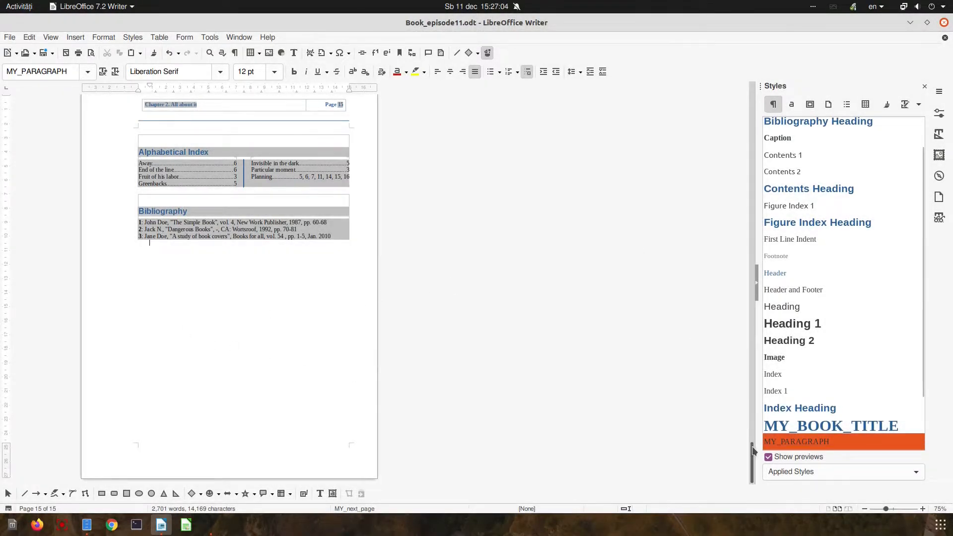
# - Update the table of contents on page 2
pyautogui.moveTo(752, 454); pyautogui.dragTo(752, 86)
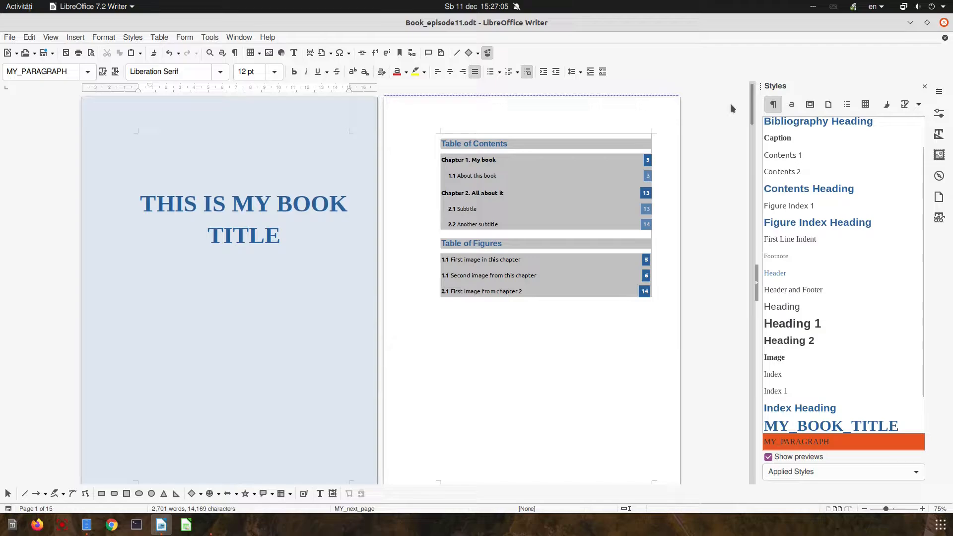
pyautogui.rightClick(525, 177)
pyautogui.click(546, 186)
pyautogui.click(546, 196)
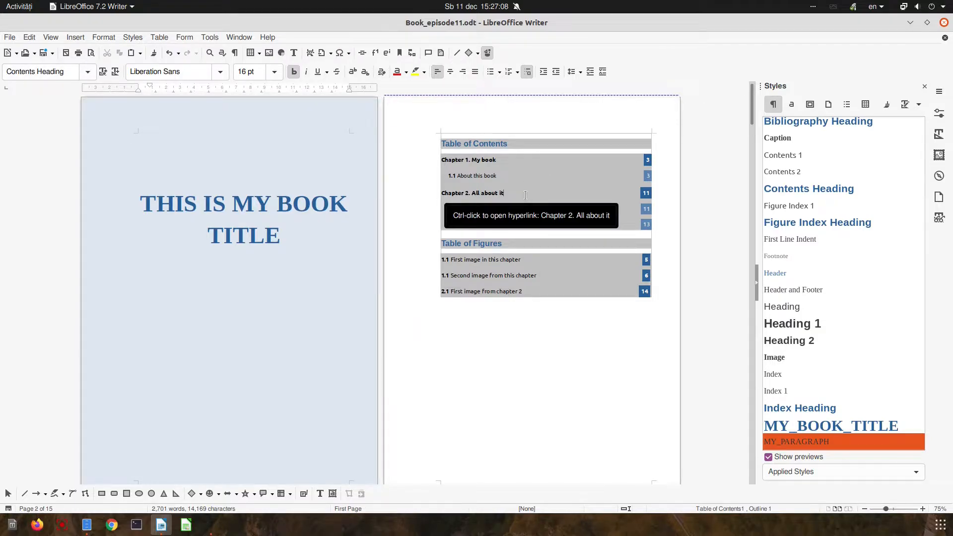
# - Insert a manual page break with the First Page style after the last chapter paragraph, before the Alphabetical Index
pyautogui.moveTo(753, 109); pyautogui.dragTo(750, 365)
pyautogui.scroll(-15, 530, 314)
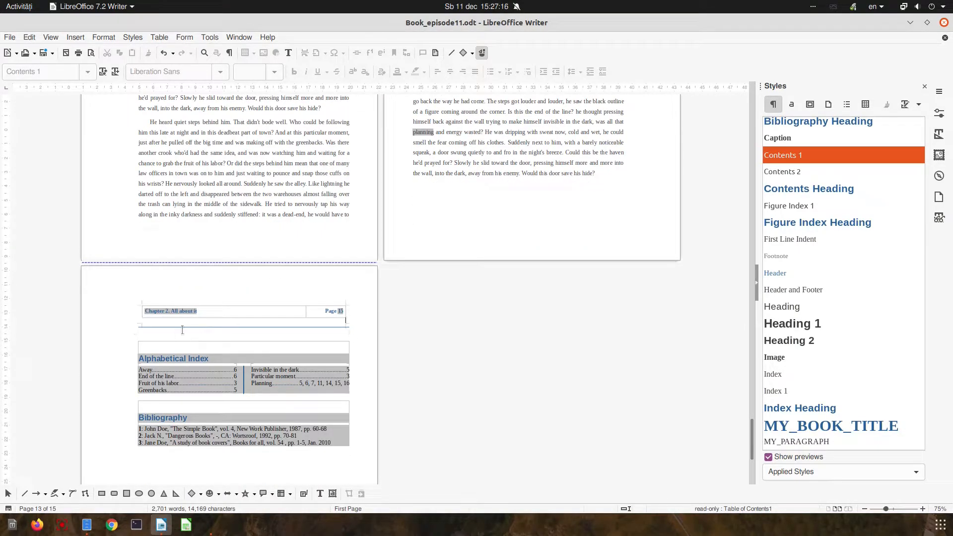
pyautogui.click(182, 330)
pyautogui.click(431, 200)
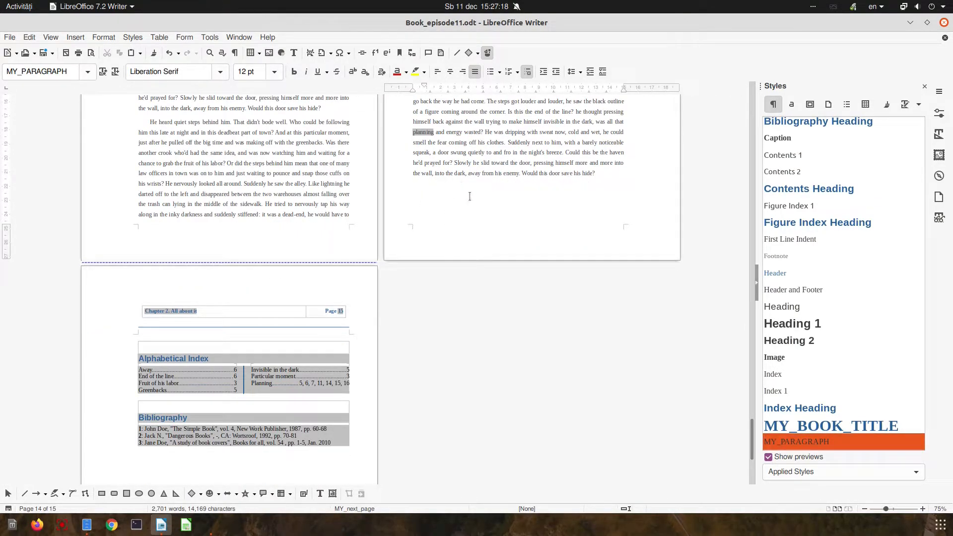
pyautogui.press('Return')
pyautogui.click(76, 37)
pyautogui.moveTo(219, 61)
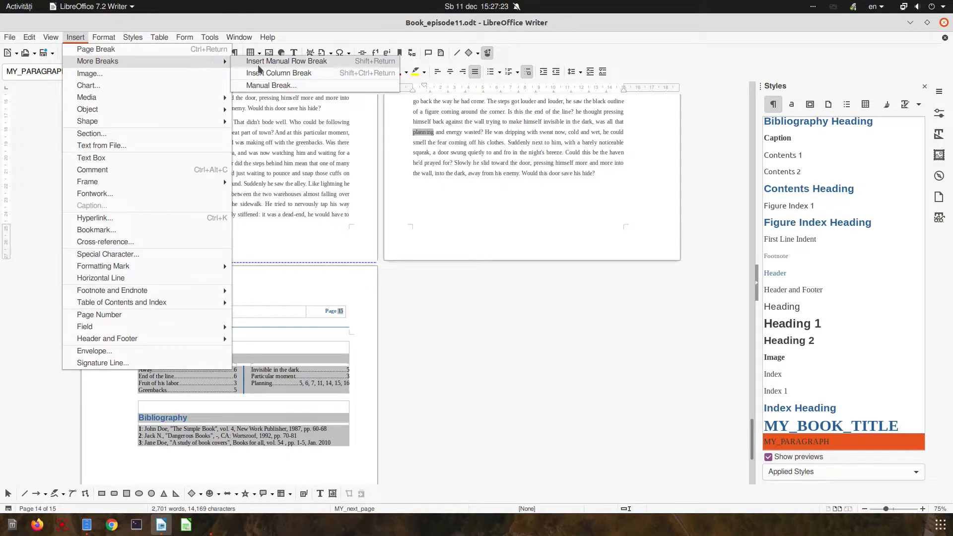
pyautogui.click(263, 85)
pyautogui.click(479, 273)
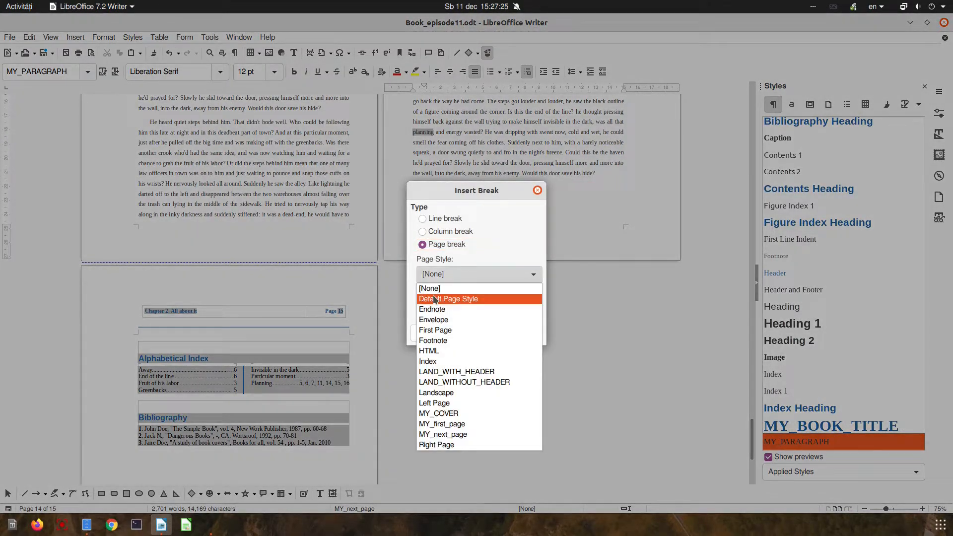
pyautogui.click(435, 330)
pyautogui.click(519, 331)
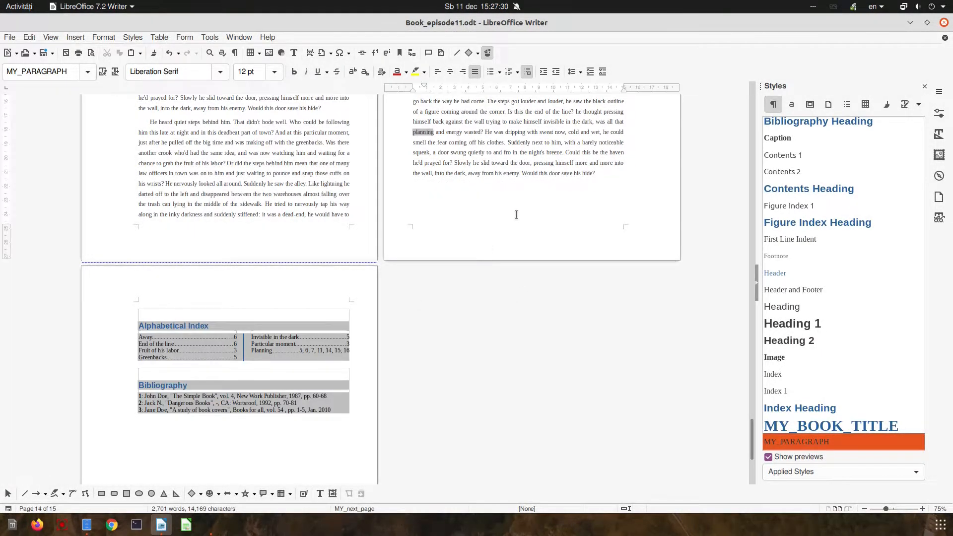
# - Delete the extra empty line after the last chapter paragraph and place the cursor in the Alphabetical Index heading
pyautogui.moveTo(610, 178); pyautogui.dragTo(625, 181)
pyautogui.press('Delete')
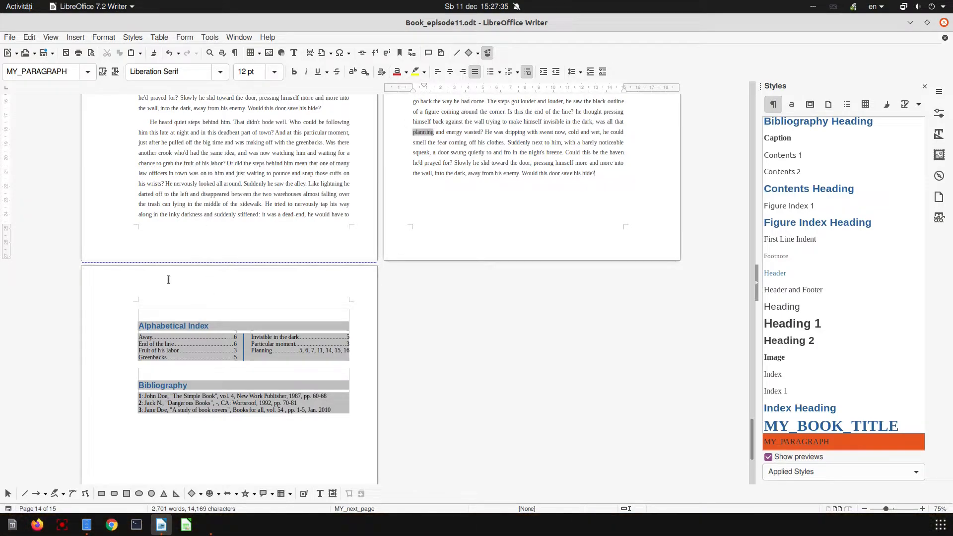
pyautogui.write("He heard quiet steps behind him. That didn't bode well. Who could be following him this late at night and in this deadbeat part of town? And at this particular moment, just after he pulled off the big time and was making off with the greenbacks. Was there another crook who'd had the same idea, and was now watching him and waiting for a chance to grab the fruit of his labor? Or did the steps behind him mean that one of many law officers in town was on to him and just waiting to pounce and snap those cuffs on his wrists? He nervously looked all around. Suddenly he saw the alley. Like lightning he darted off to the left and disappeared between the two warehouses almost falling over the trash can lying in the middle of the sidewalk. He tried to nervously tap his way along in the inky darkness and suddenly stiffened: it was a dead-end, he would have to go back the way he had come. The steps got louder and louder, he saw the black outline of a figure coming around the corner. Is this the end of the line? he thought pressing himself back against the wall trying to make himself invisible in the dark, was all that planning and energy wasted? He was dripping with sweat now, cold and wet, he could smell the fear coming off his clothes. Suddenly next to him, with a barely noticeable squeak, a door swung quietly to and fro in the night's breeze. Could this be the haven he'd prayed for? Slowly he slid toward the door, pressing himself more and more into the wall, into the dark, away from his enemy. Would this door save his hide?")
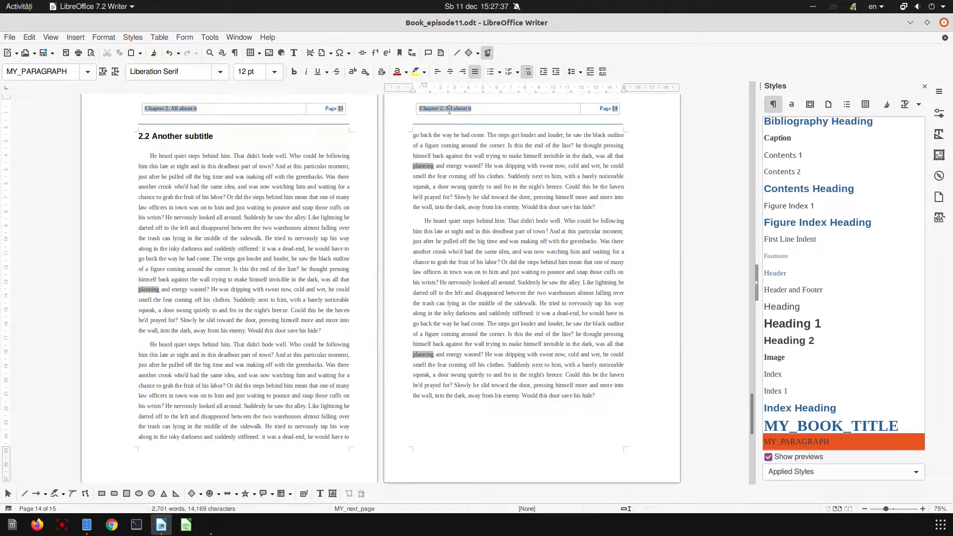
pyautogui.scroll(-7, 208, 293)
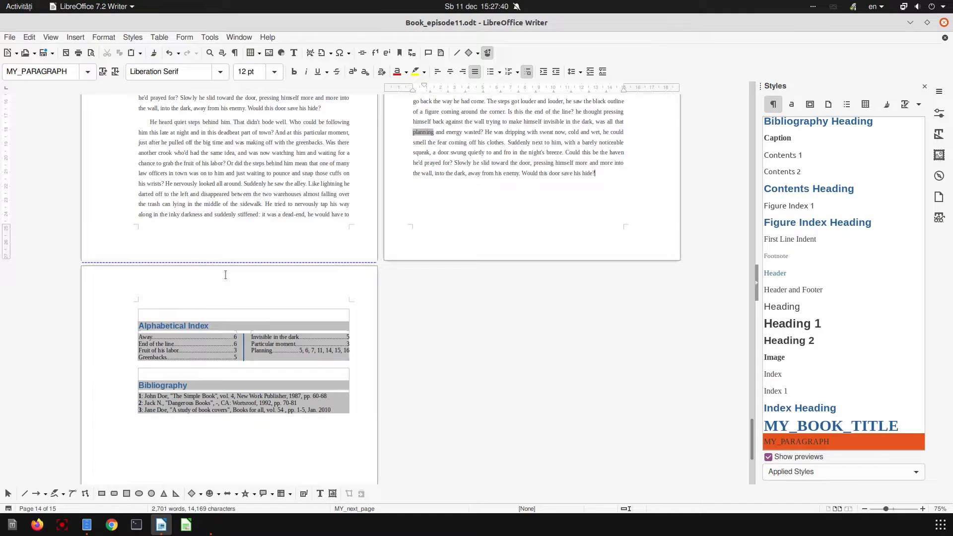
pyautogui.click(171, 351)
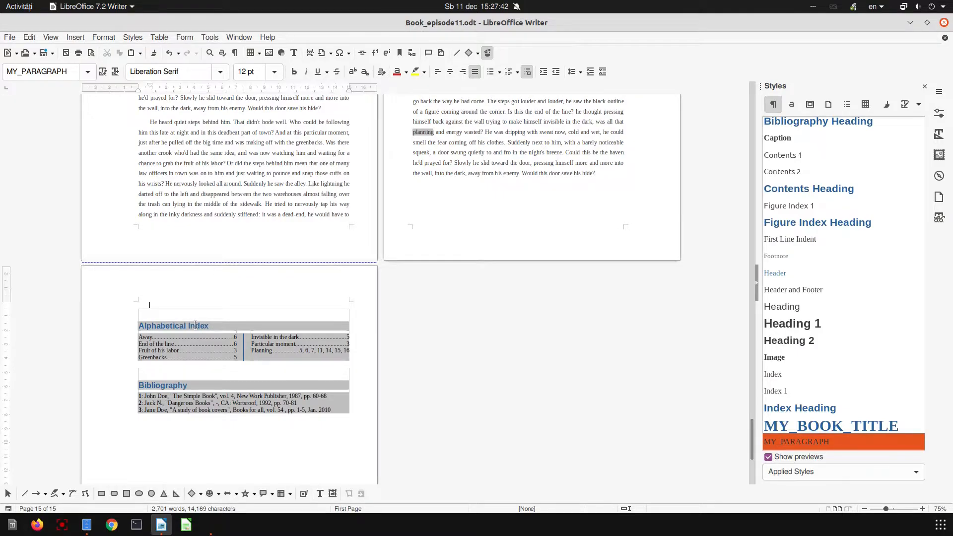
pyautogui.click(195, 326)
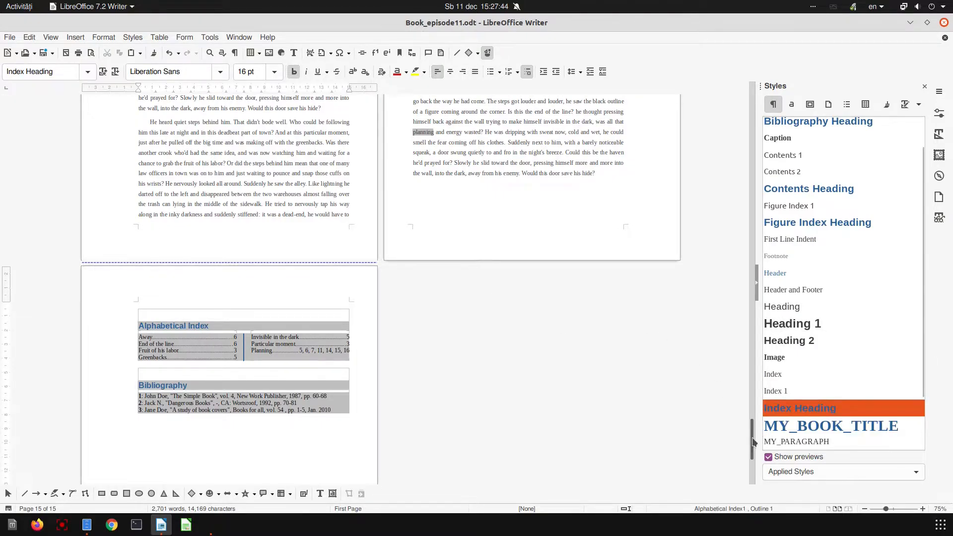
# - Assign the Bibliography Heading and Index Heading styles to level 1 as additional styles of the table of contents
pyautogui.moveTo(752, 437); pyautogui.dragTo(750, 107)
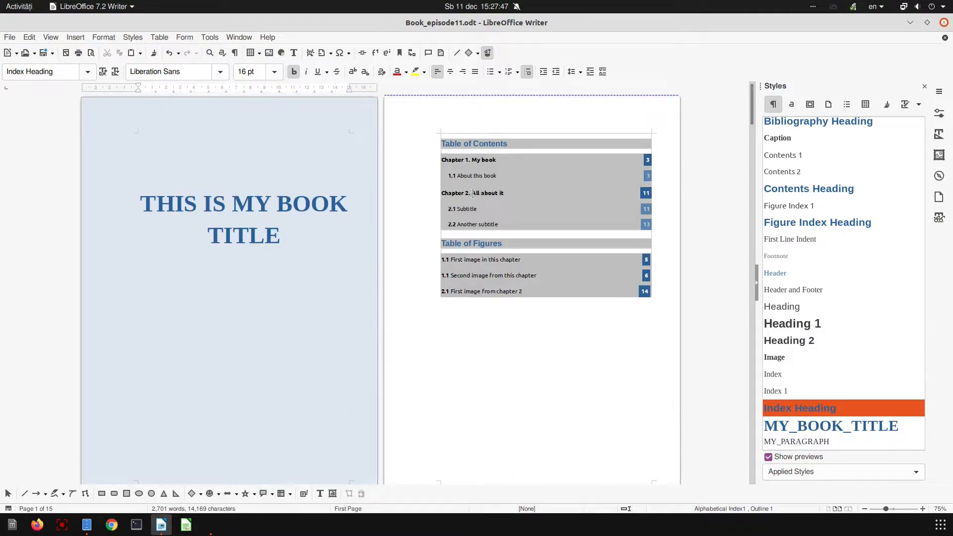
pyautogui.rightClick(473, 194)
pyautogui.click(503, 225)
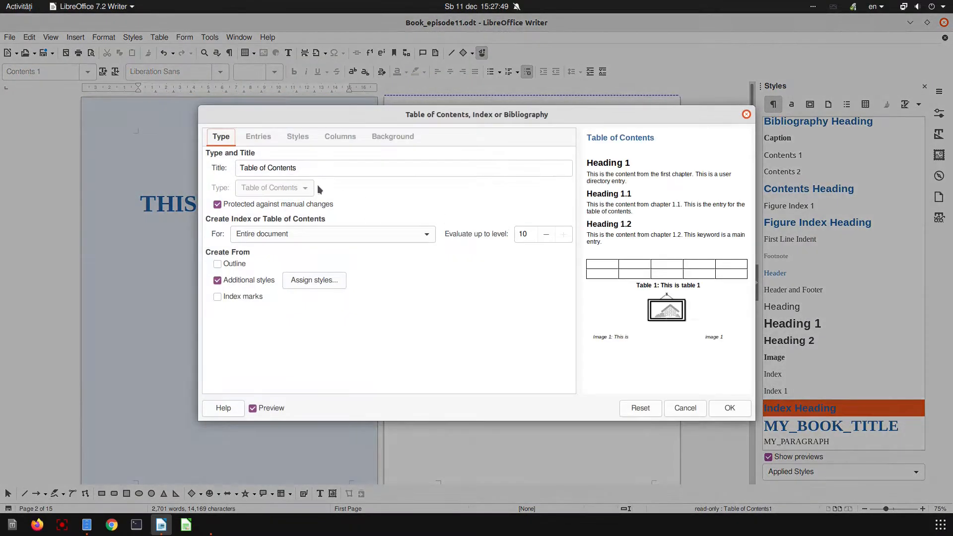
pyautogui.click(311, 283)
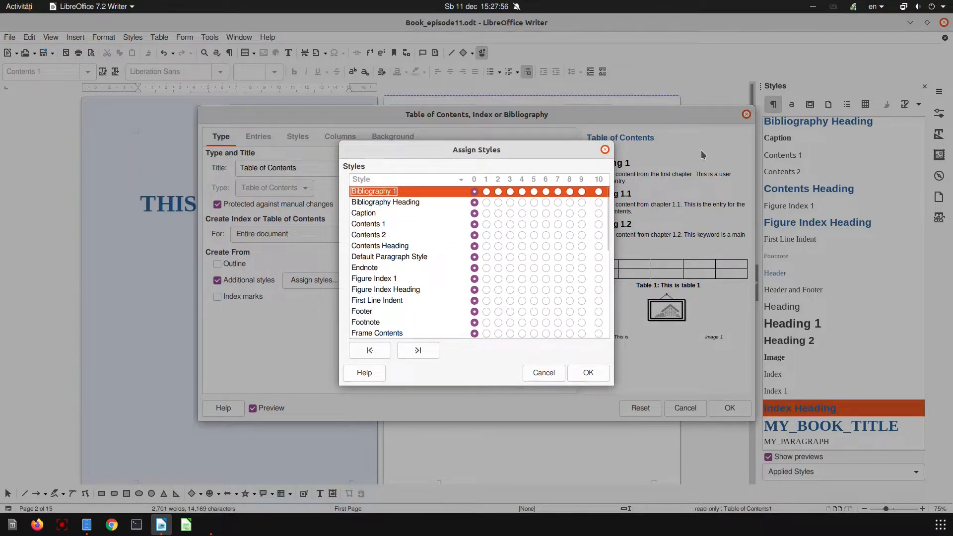
pyautogui.click(486, 203)
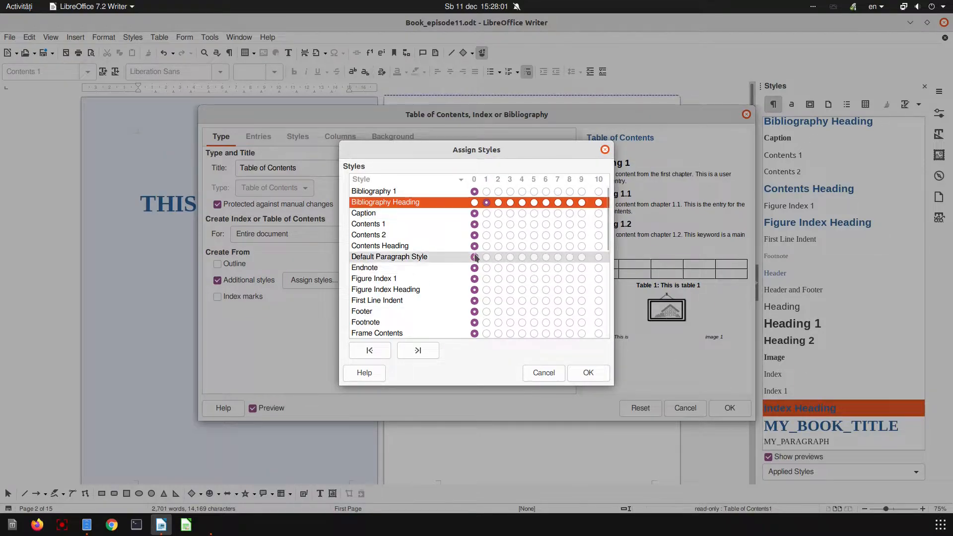
pyautogui.scroll(-4, 383, 305)
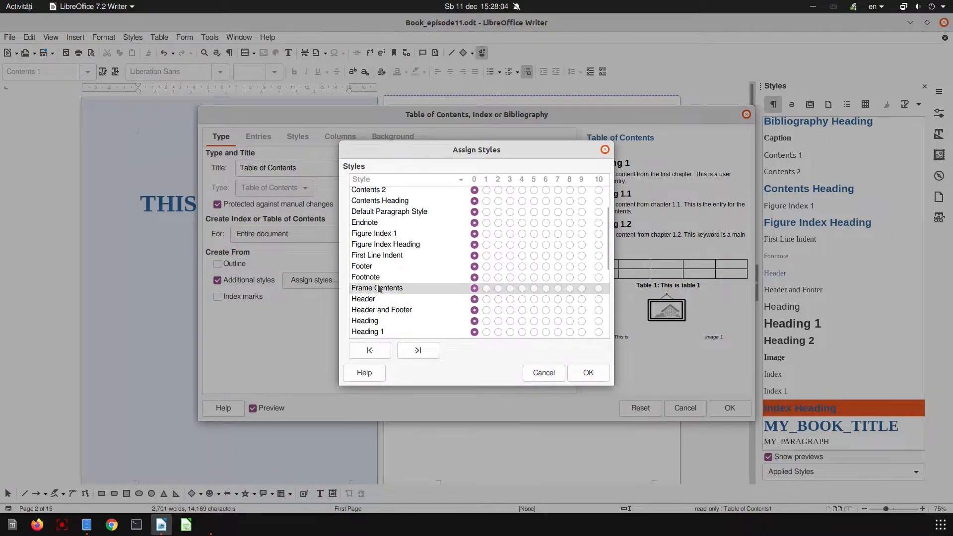
pyautogui.click(486, 296)
pyautogui.click(583, 369)
pyautogui.click(715, 405)
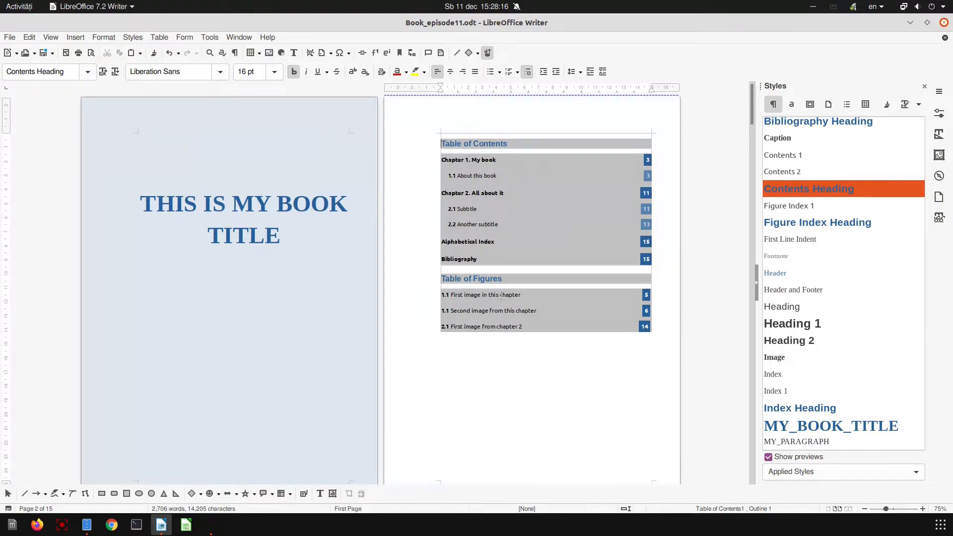
# - Set the outline level of the Figure Index Heading paragraph style to Level 1
pyautogui.click(485, 279)
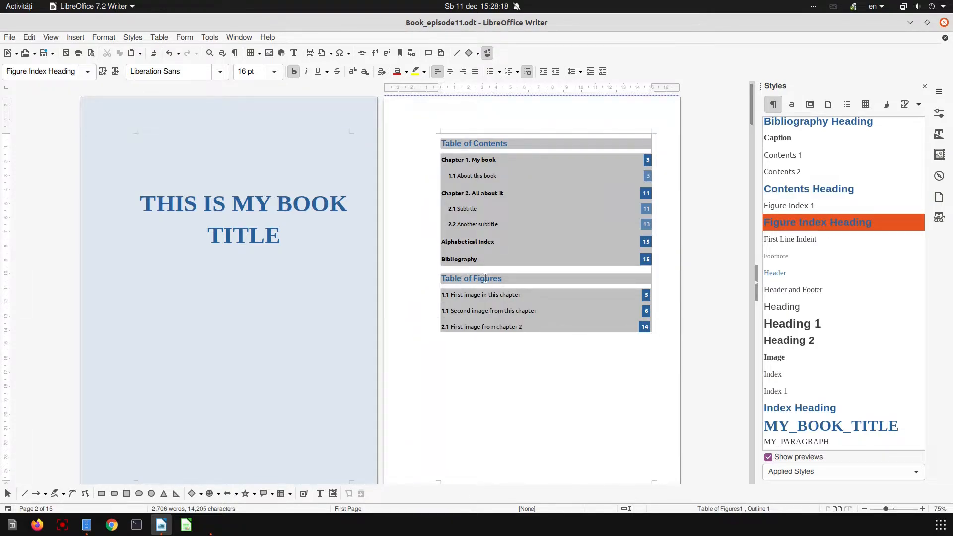
pyautogui.rightClick(785, 228)
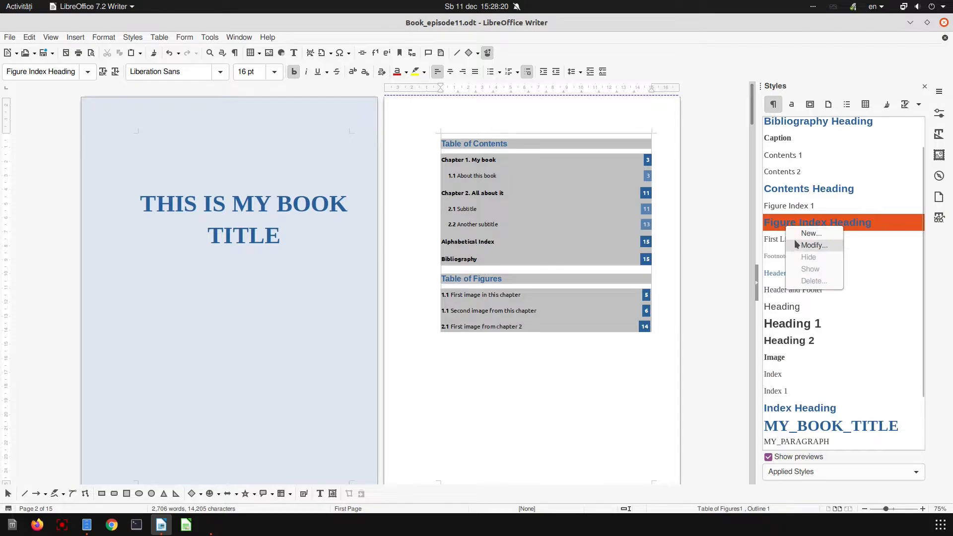
pyautogui.click(796, 244)
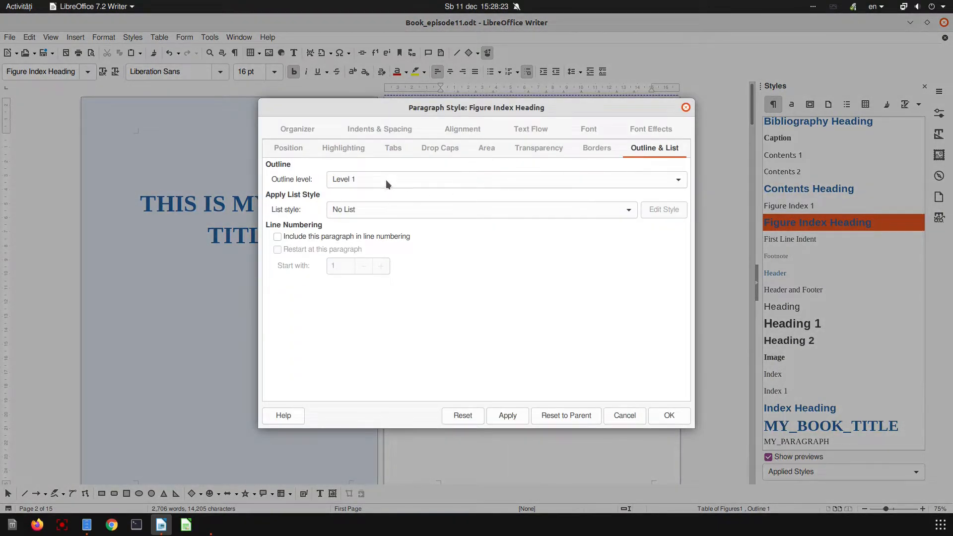
pyautogui.click(668, 416)
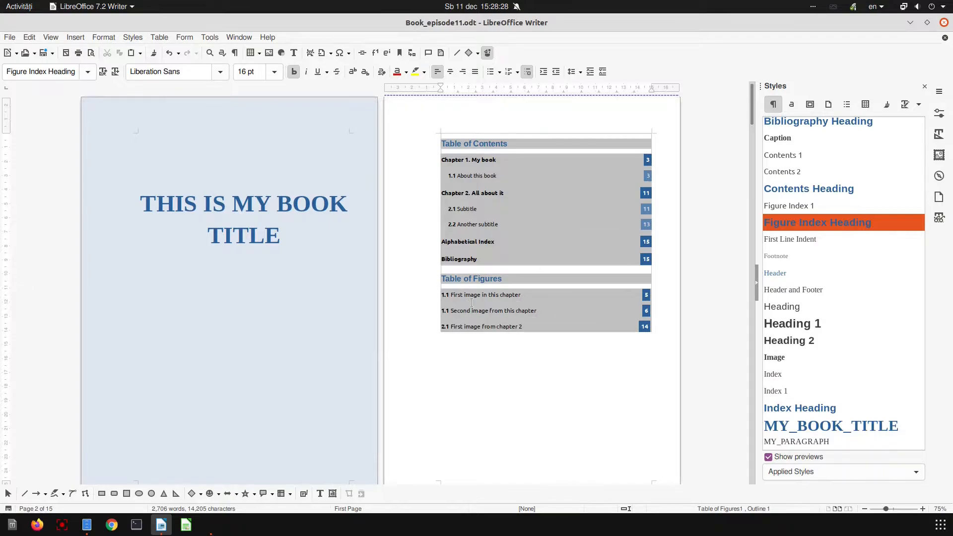
# - Assign the Figure Index Heading style to level 1 as an additional style of the table of contents
pyautogui.rightClick(598, 220)
pyautogui.click(615, 248)
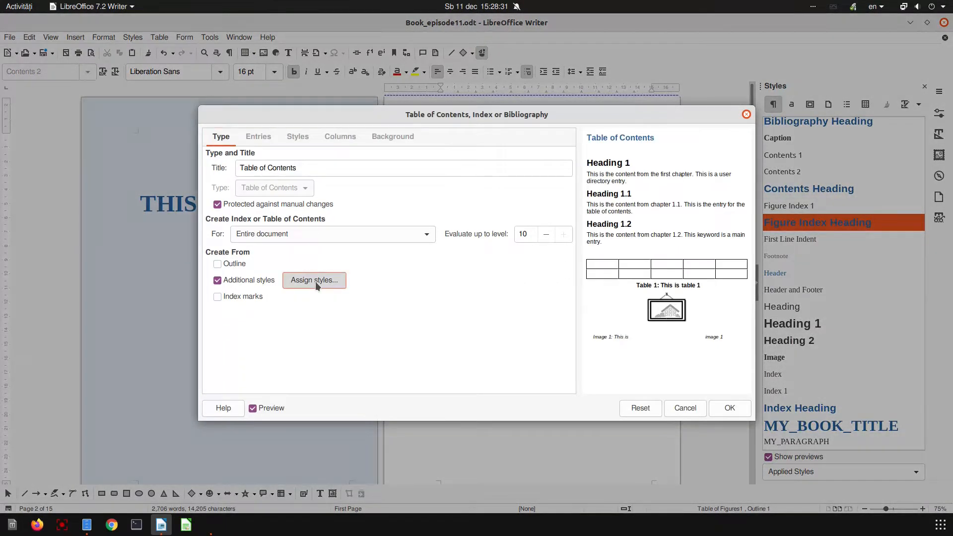
pyautogui.click(315, 281)
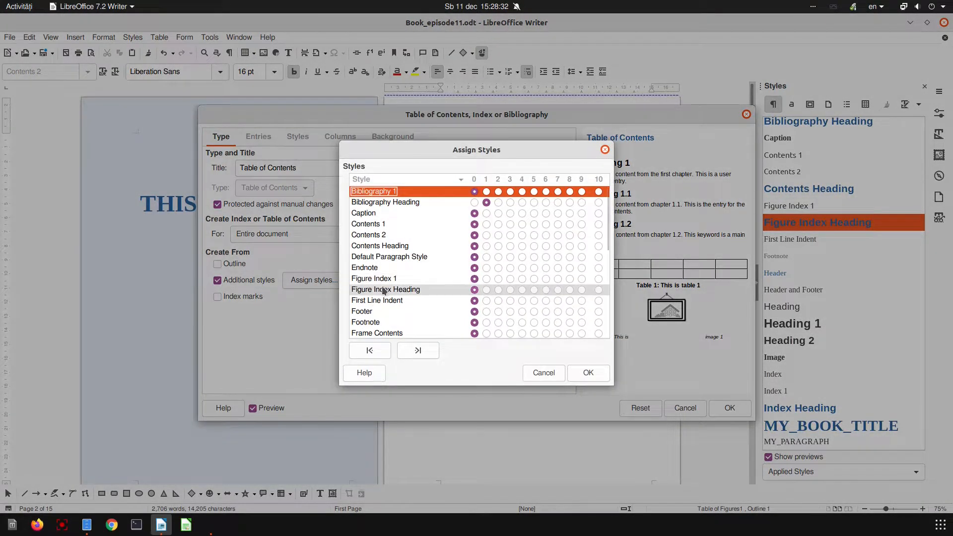
pyautogui.click(485, 290)
pyautogui.click(588, 372)
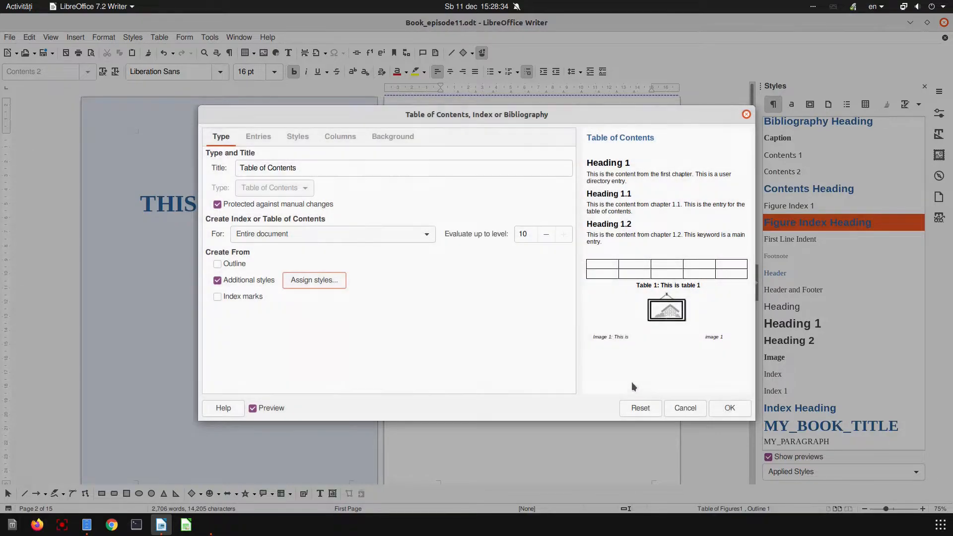
pyautogui.click(728, 407)
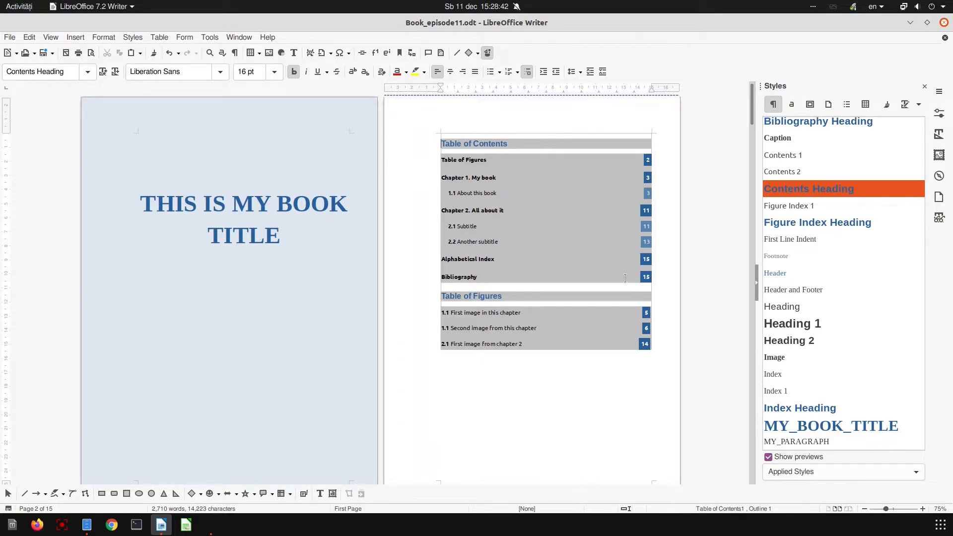
# - Follow the Bibliography link in the table of contents, then return to the opening pages to review the contents
pyautogui.keyDown('ctrl'); pyautogui.click(473, 278); pyautogui.keyUp('ctrl')
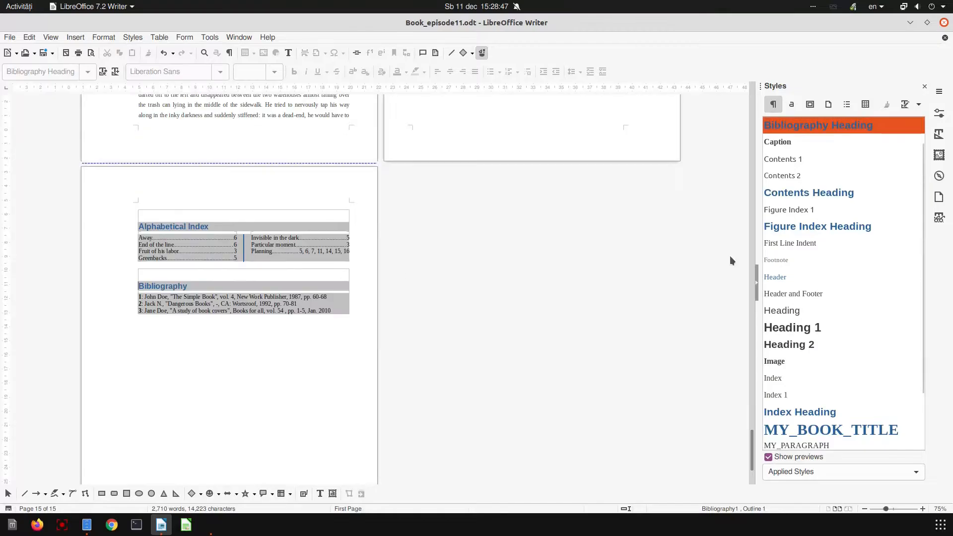
pyautogui.moveTo(752, 449); pyautogui.dragTo(659, 151)
pyautogui.keyDown('ctrl'); pyautogui.scroll(3, 480, 263); pyautogui.keyUp('ctrl')
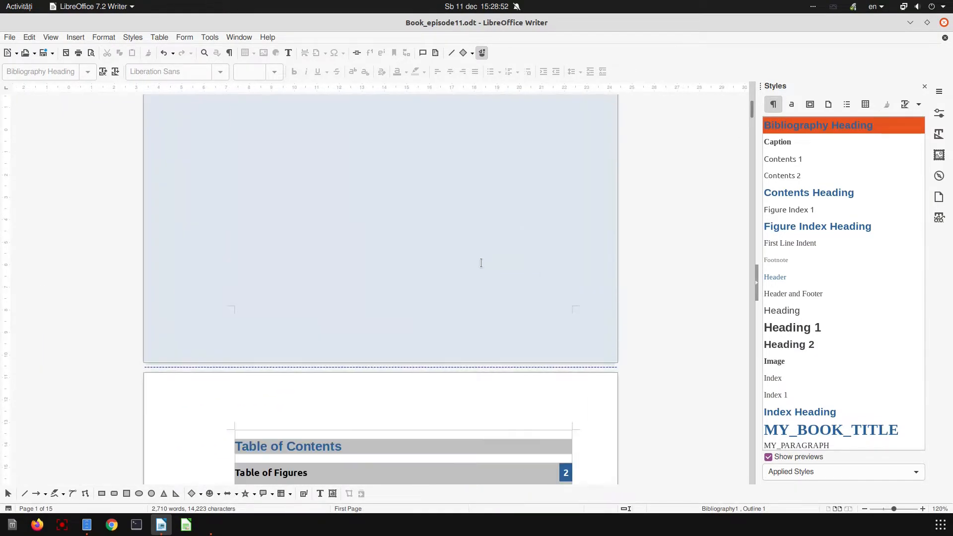
pyautogui.scroll(-5, 480, 263)
pyautogui.scroll(-10, 482, 267)
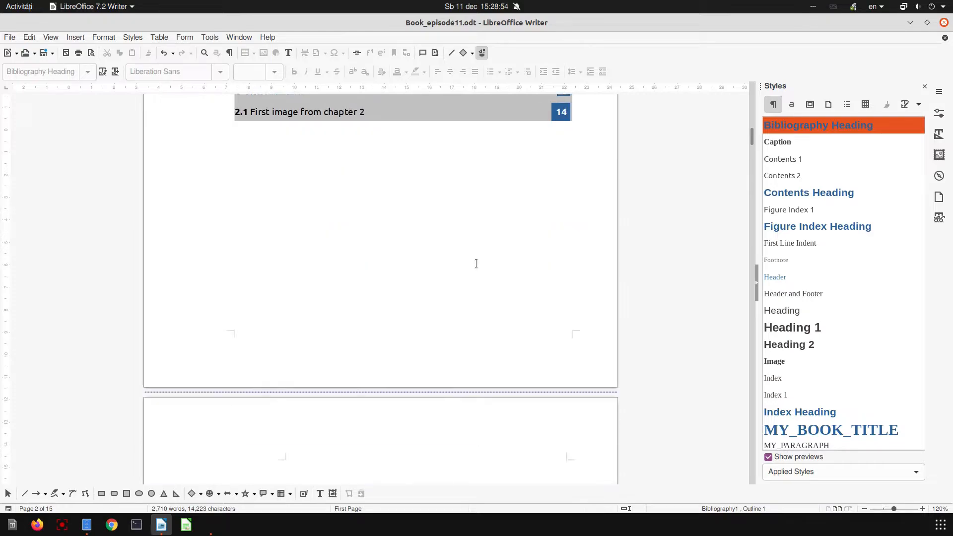
pyautogui.scroll(-2, 412, 218)
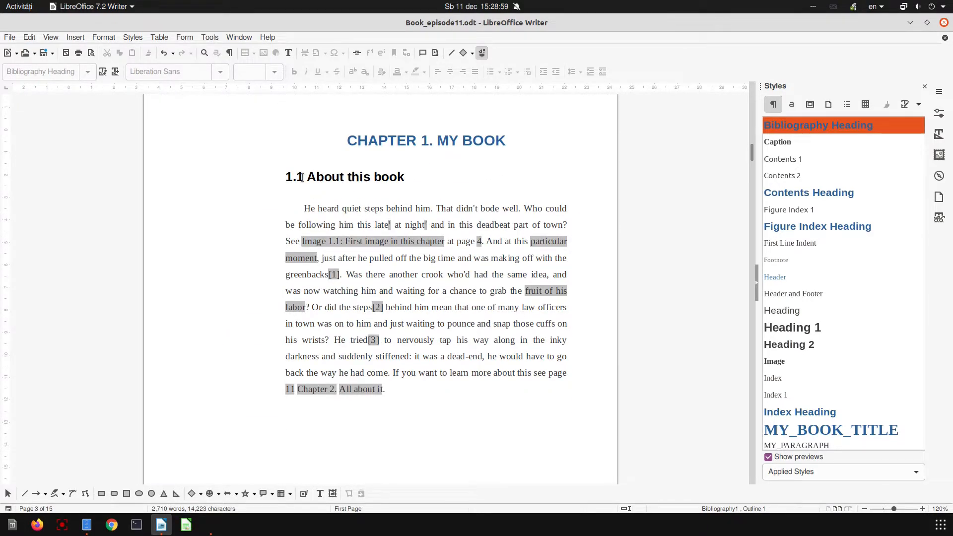
# - Review the subtitle, image captions and page headers of Chapter 1 up to the landscape table page
pyautogui.click(356, 177)
pyautogui.scroll(-2, 388, 208)
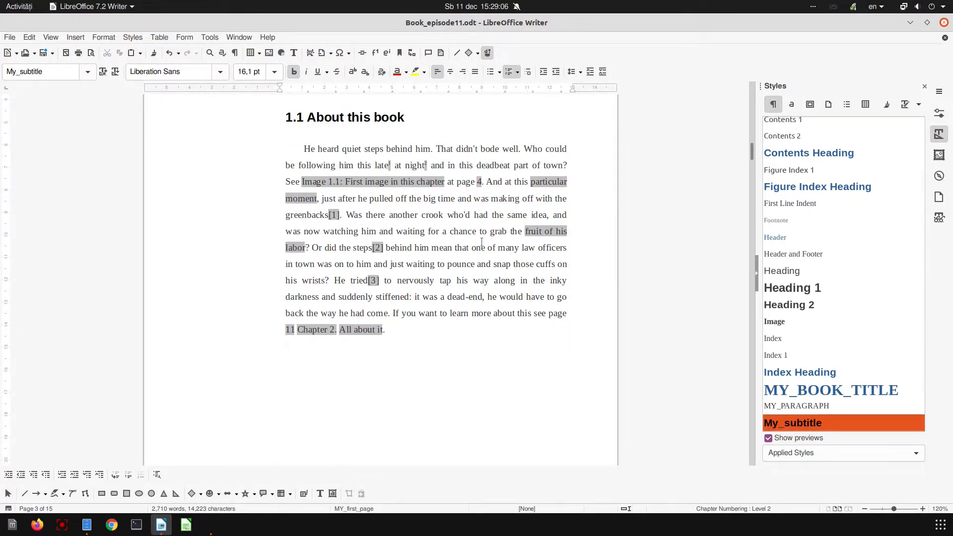
pyautogui.scroll(-1, 434, 190)
pyautogui.scroll(2, 379, 220)
pyautogui.click(479, 211)
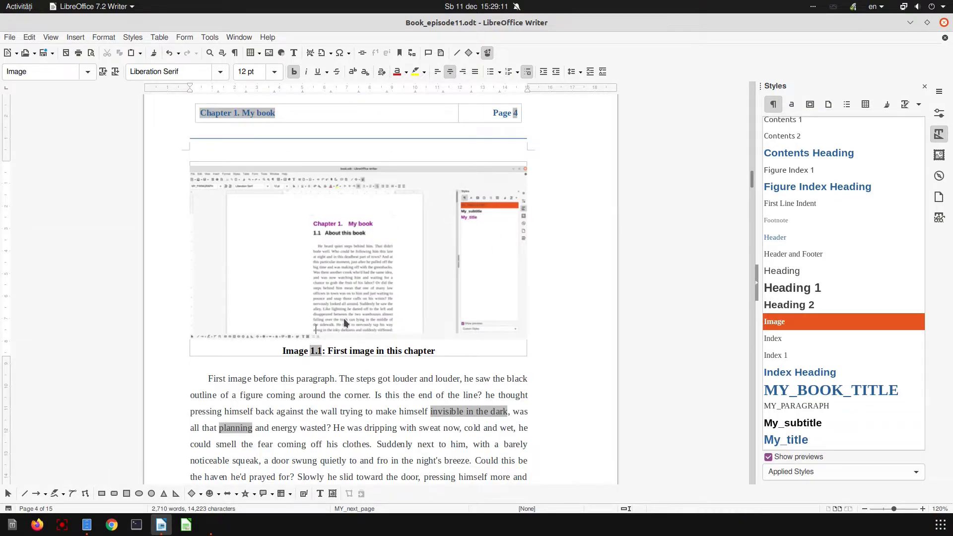
pyautogui.scroll(-3, 344, 317)
pyautogui.scroll(-2, 482, 279)
pyautogui.scroll(-3, 482, 280)
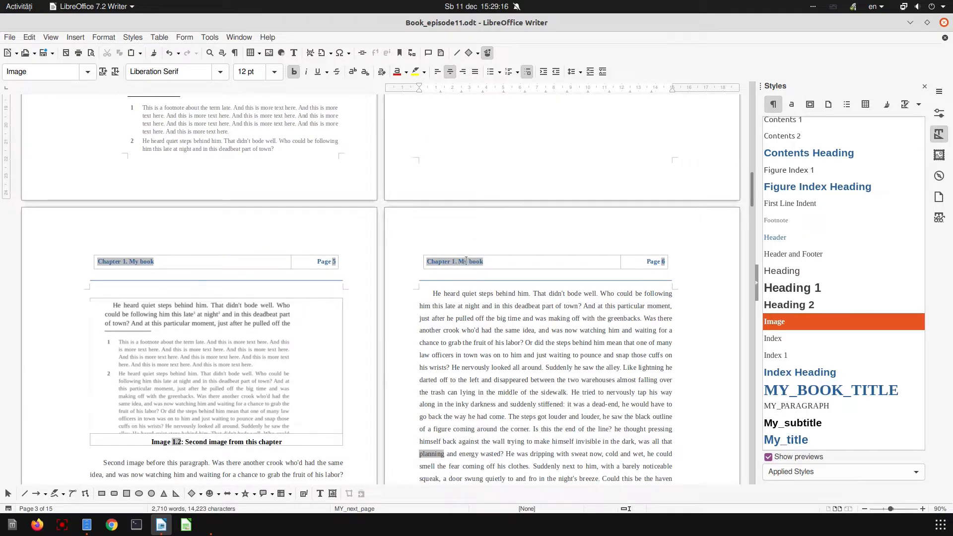
pyautogui.scroll(-10, 627, 267)
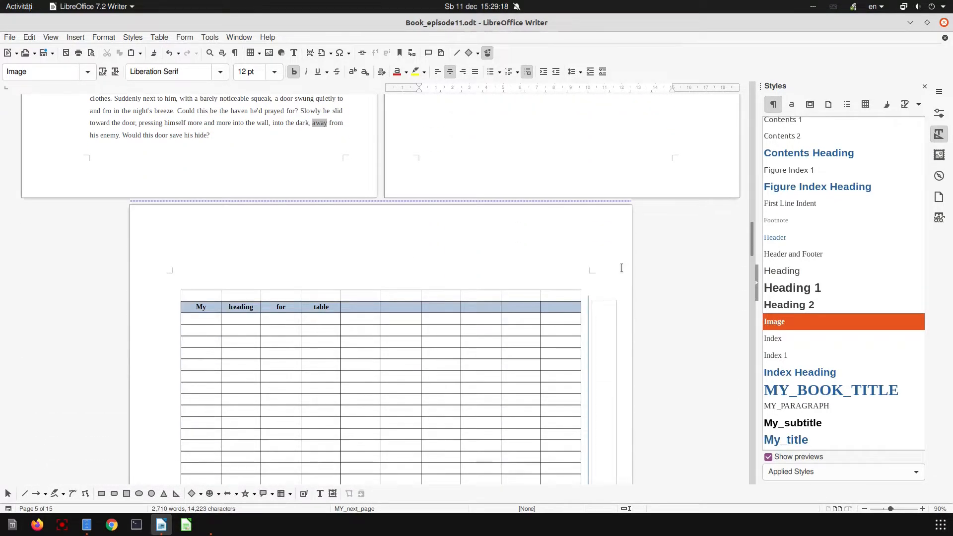
pyautogui.scroll(3, 595, 338)
pyautogui.scroll(-3, 603, 326)
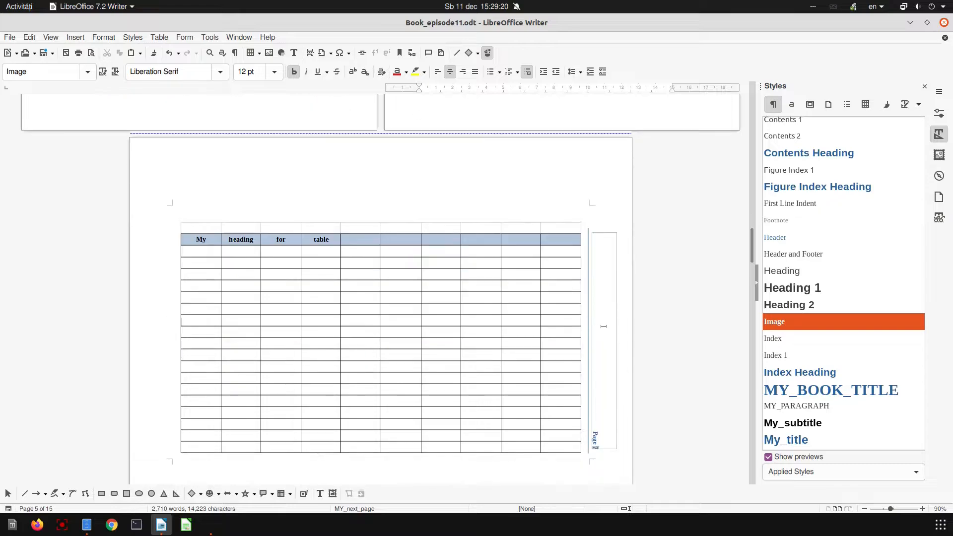
# - Insert a table with two columns and one row into the vertical page number frame beside the landscape table
pyautogui.click(604, 326)
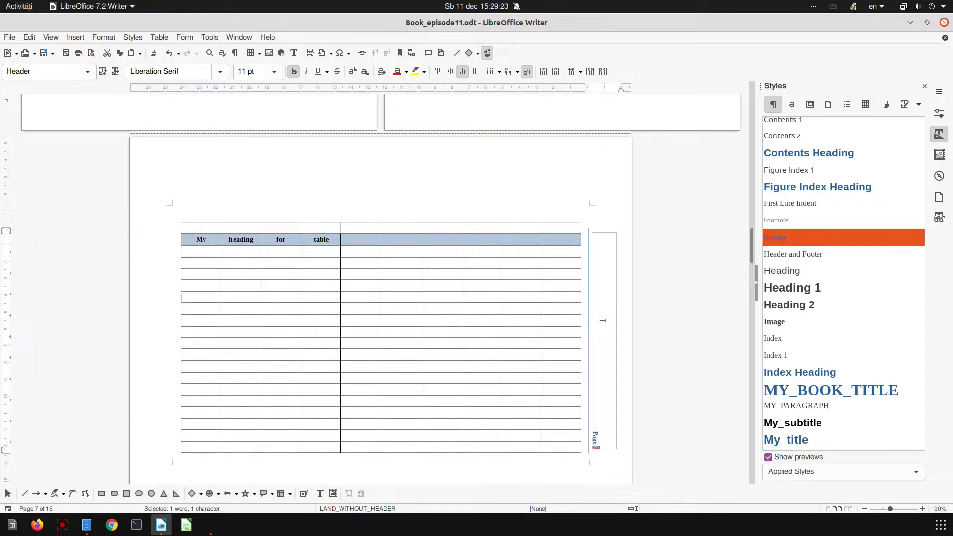
pyautogui.click(252, 52)
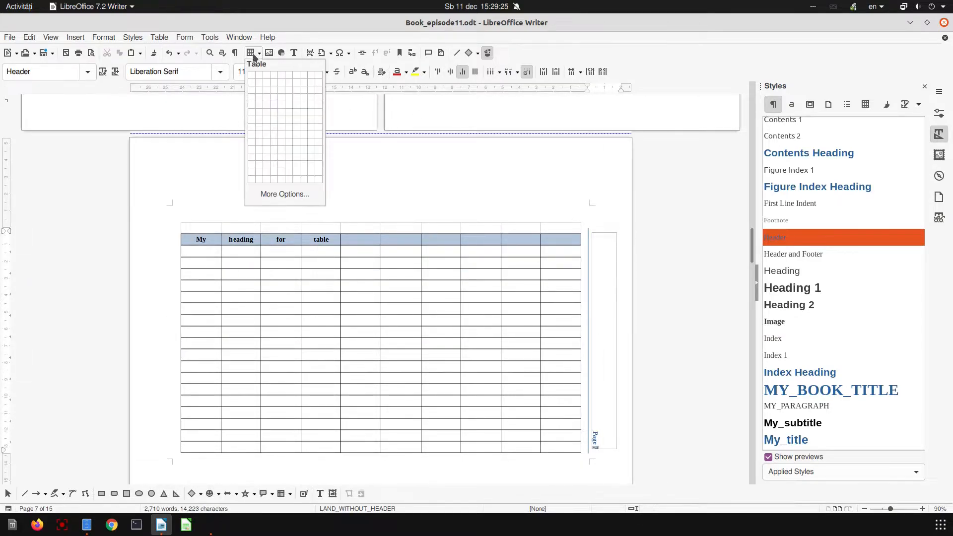
pyautogui.click(258, 76)
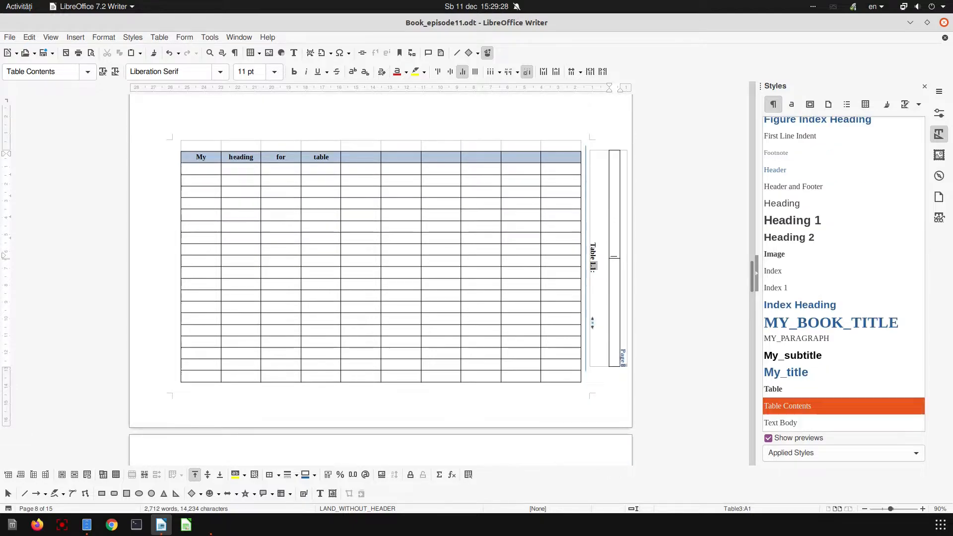
# - Move the Page text and its number field into the second cell of the new table in the vertical frame
pyautogui.hotkey('ctrl', 'z')
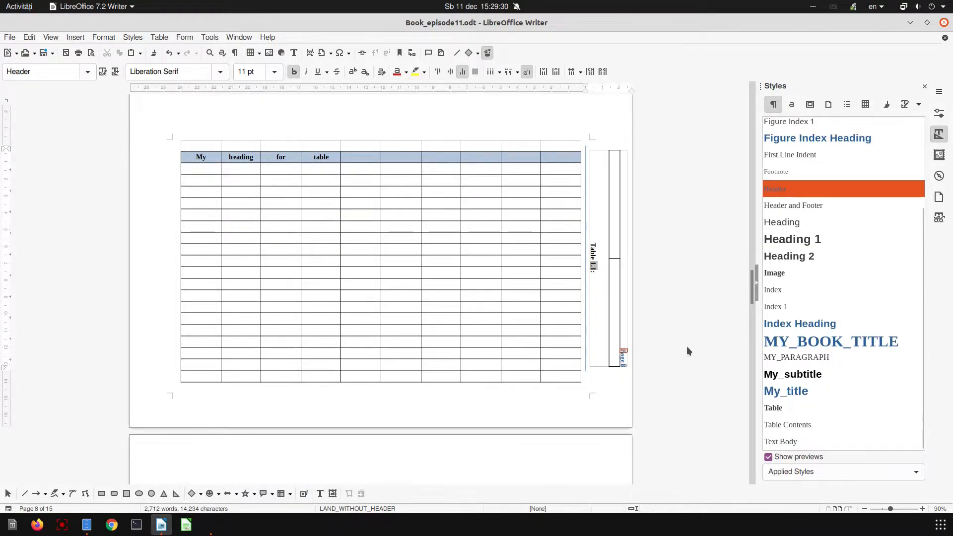
pyautogui.hotkey('ctrl', 'z')
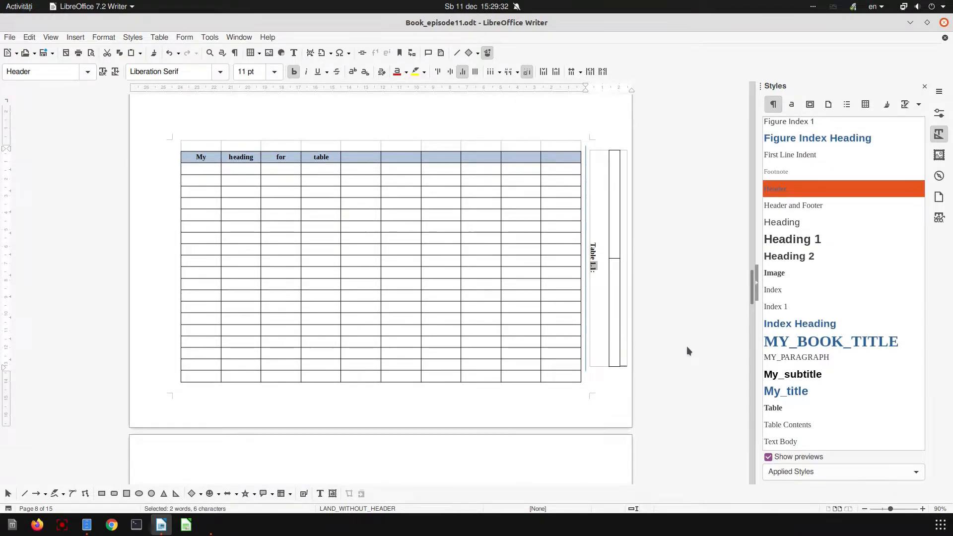
pyautogui.click(615, 348)
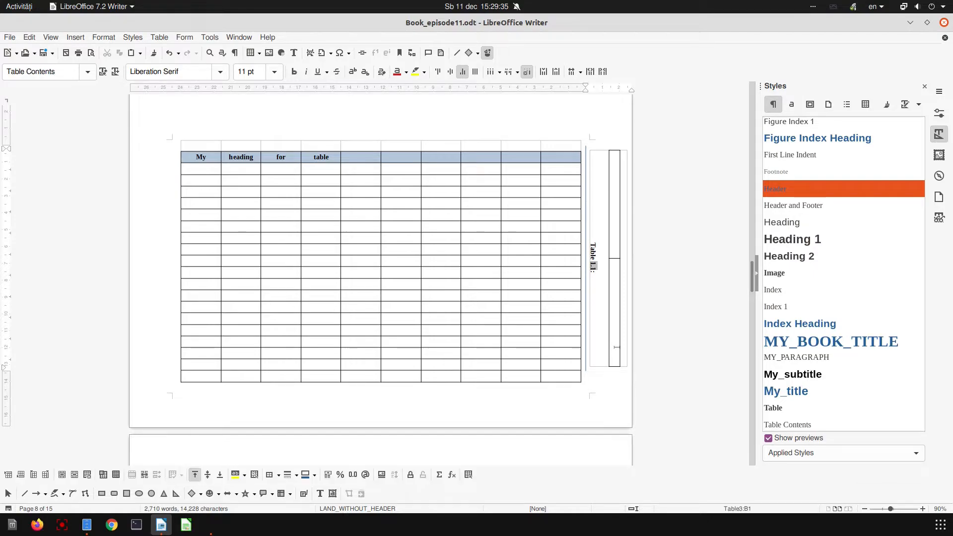
pyautogui.hotkey('ctrl', 'y')
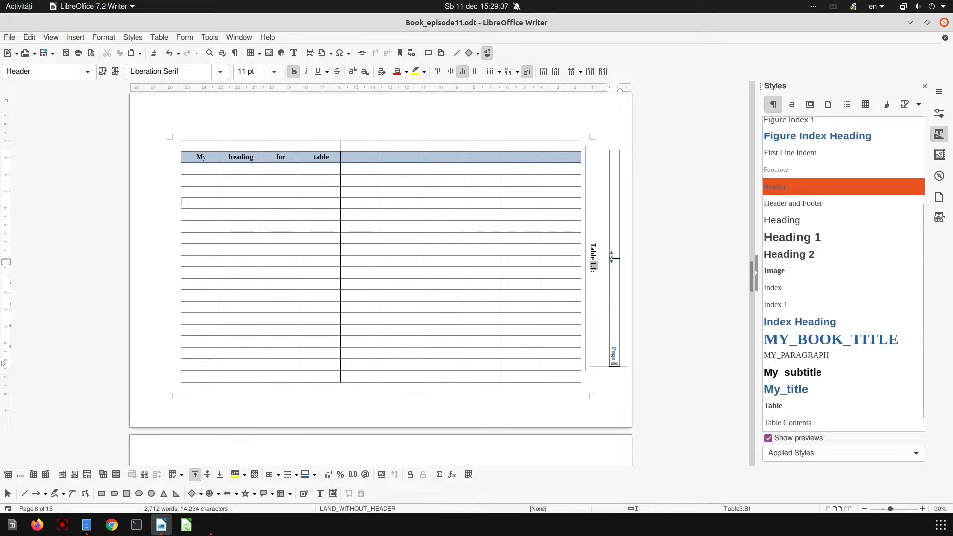
# - Remove all borders from the table in the vertical frame and set its alignment to Center
pyautogui.rightClick(612, 250)
pyautogui.click(645, 425)
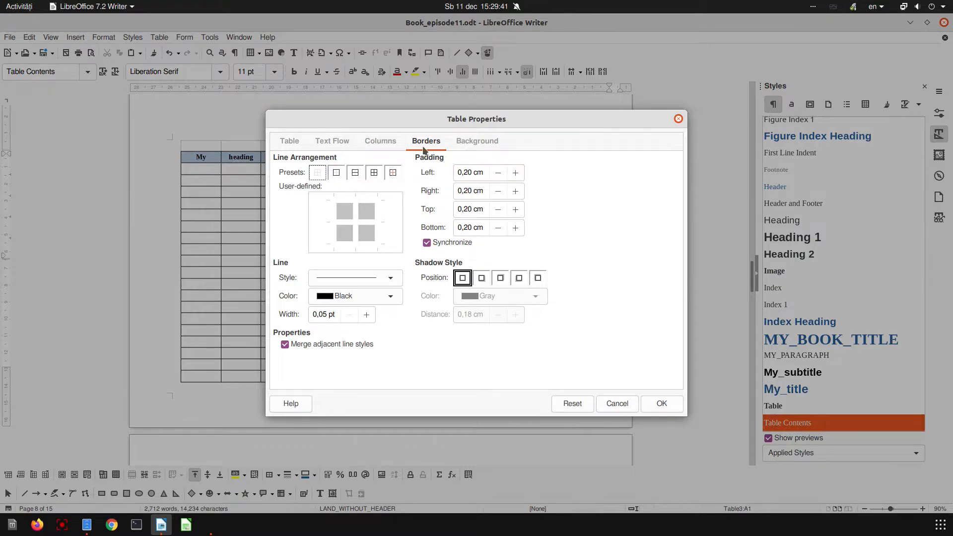
pyautogui.click(462, 142)
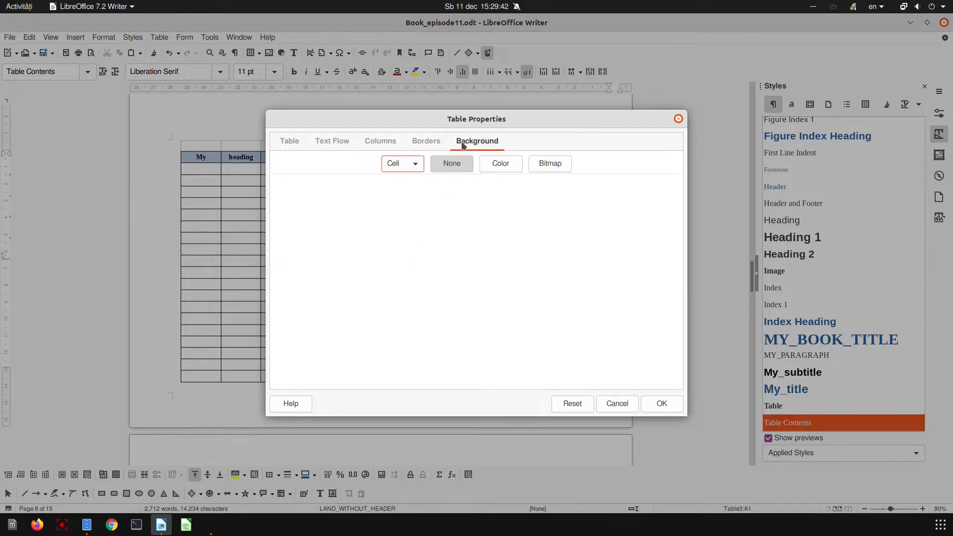
pyautogui.click(384, 141)
pyautogui.click(328, 143)
pyautogui.click(295, 143)
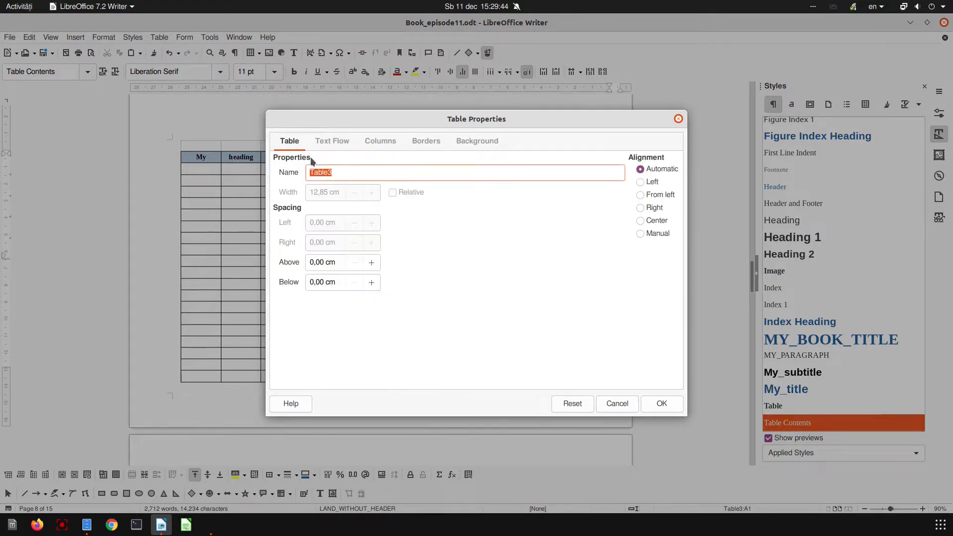
pyautogui.click(657, 220)
pyautogui.click(661, 403)
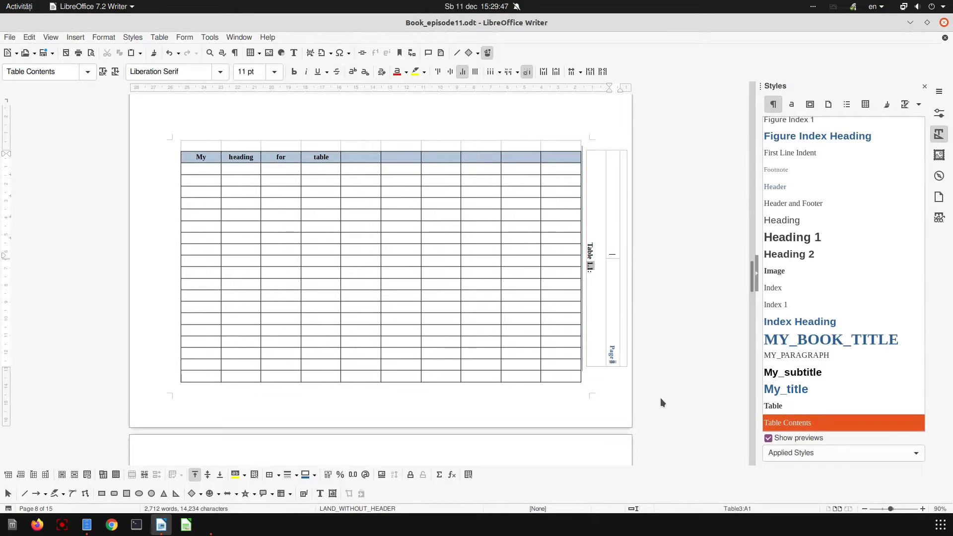
# - Copy the chapter title field from the page 6 header into the first cell of the vertical frame's table
pyautogui.click(613, 256)
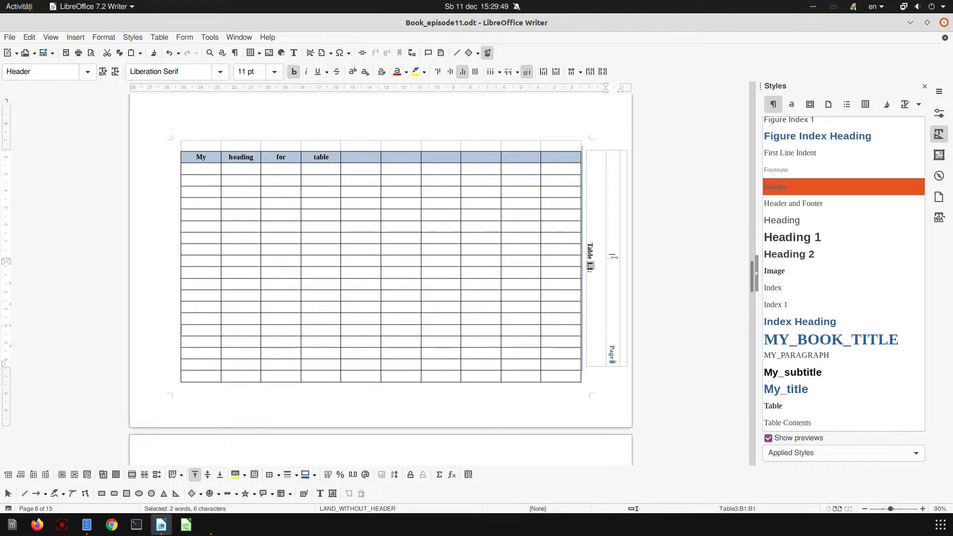
pyautogui.click(615, 227)
pyautogui.scroll(10, 536, 209)
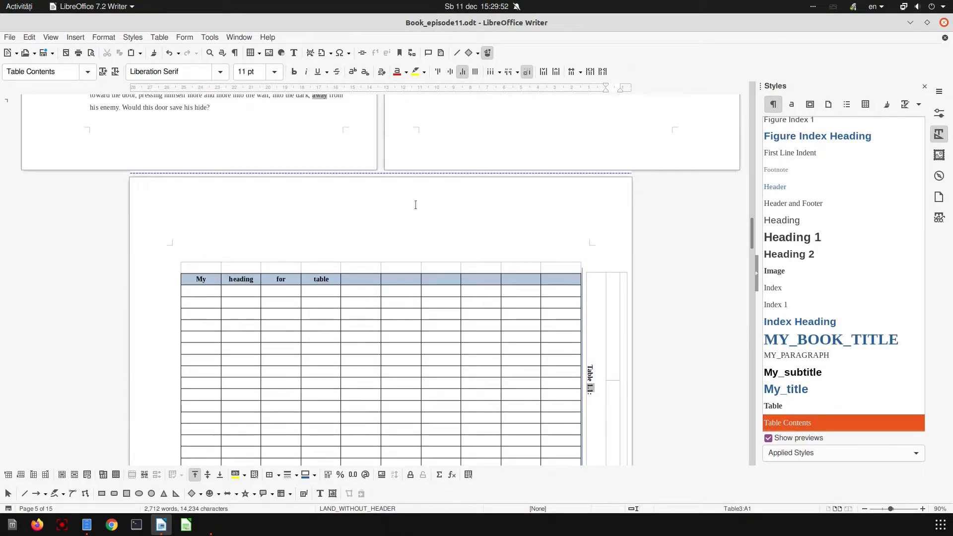
pyautogui.scroll(10, 416, 205)
pyautogui.click(493, 233)
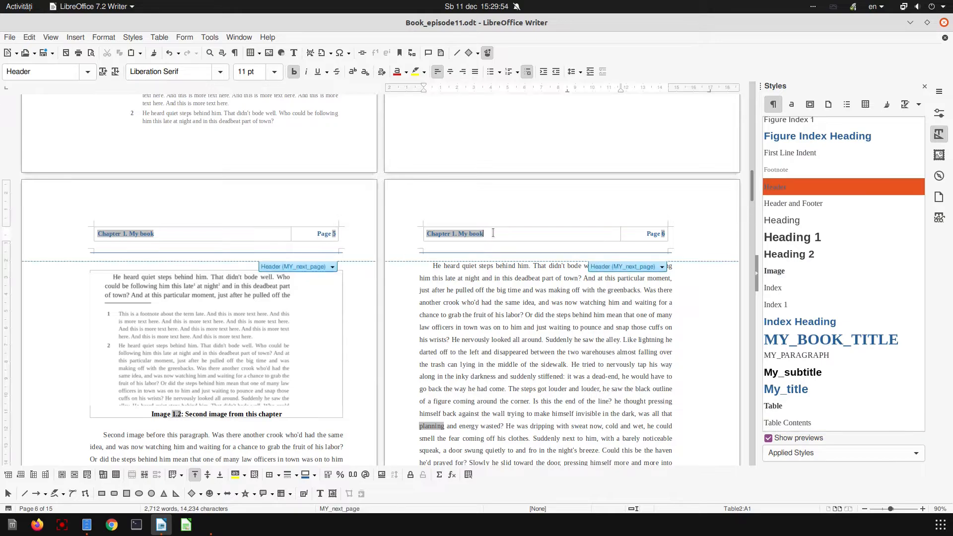
pyautogui.hotkey('ctrl', 'a')
pyautogui.hotkey('ctrl', 'c')
pyautogui.scroll(-10, 516, 236)
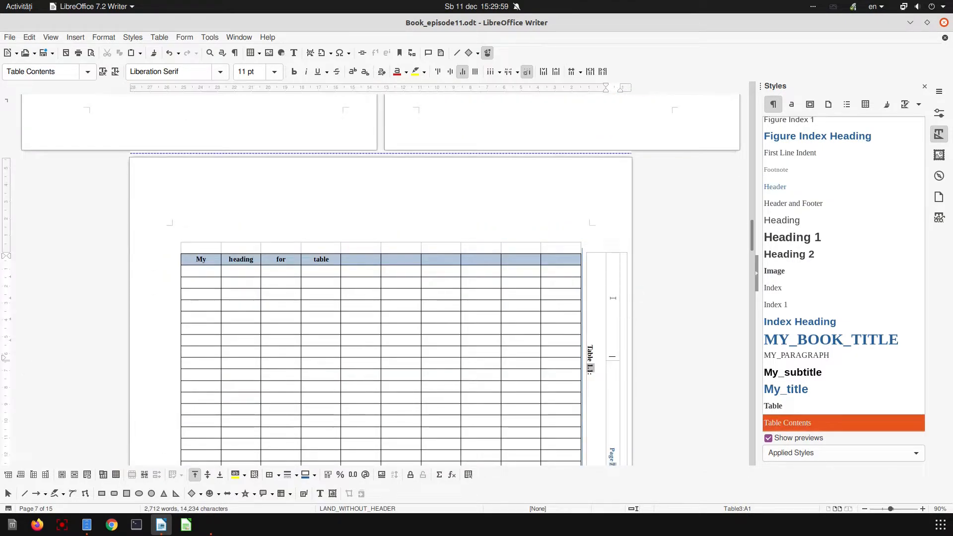
pyautogui.hotkey('ctrl', 'v')
# - Complete the Table 1.1 caption in the vertical frame beside the landscape table with the text "This is my table heading"
pyautogui.click(562, 276)
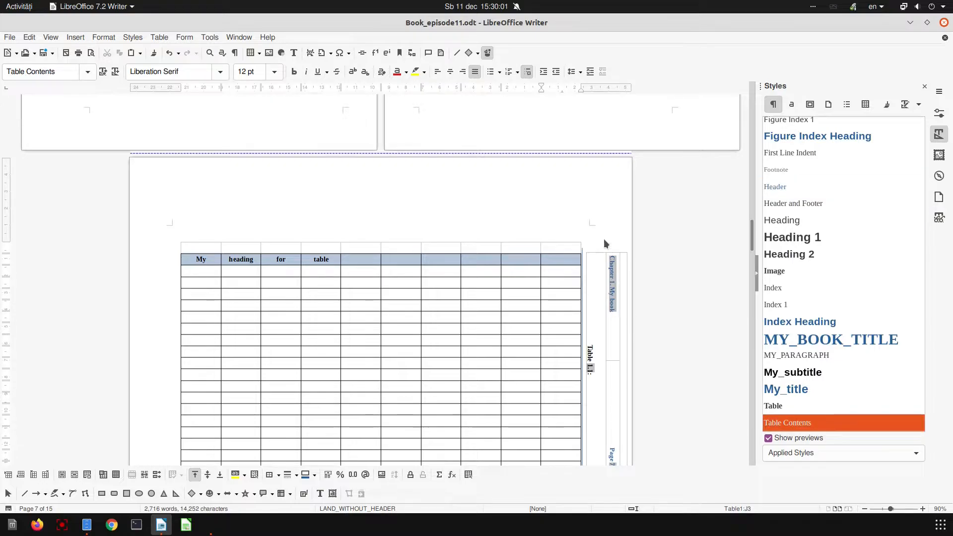
pyautogui.scroll(-3, 606, 243)
pyautogui.click(614, 208)
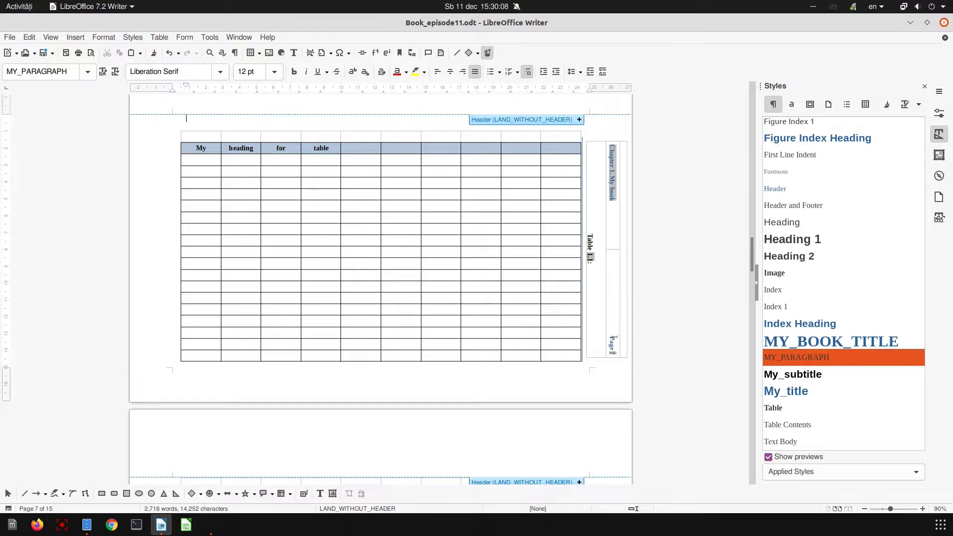
pyautogui.click(594, 247)
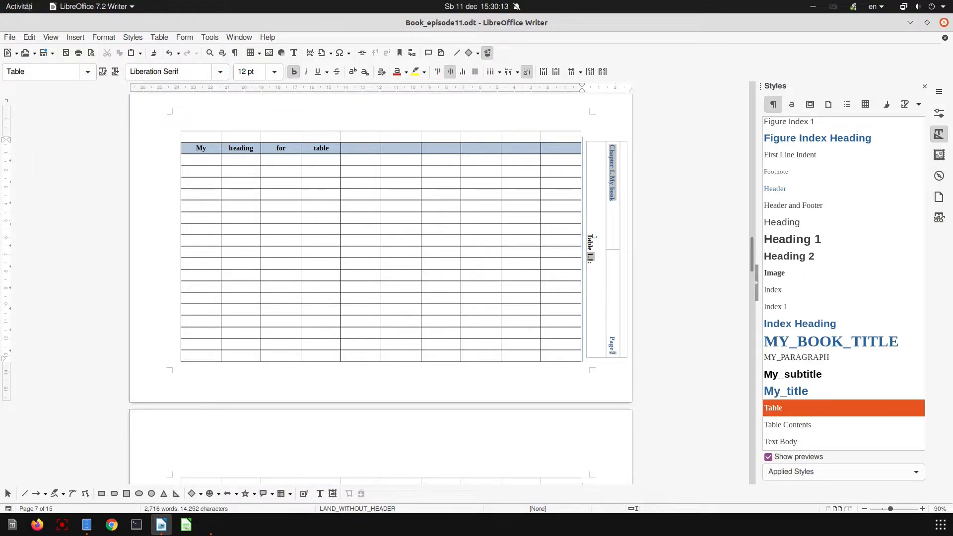
pyautogui.scroll(15, 303, 213)
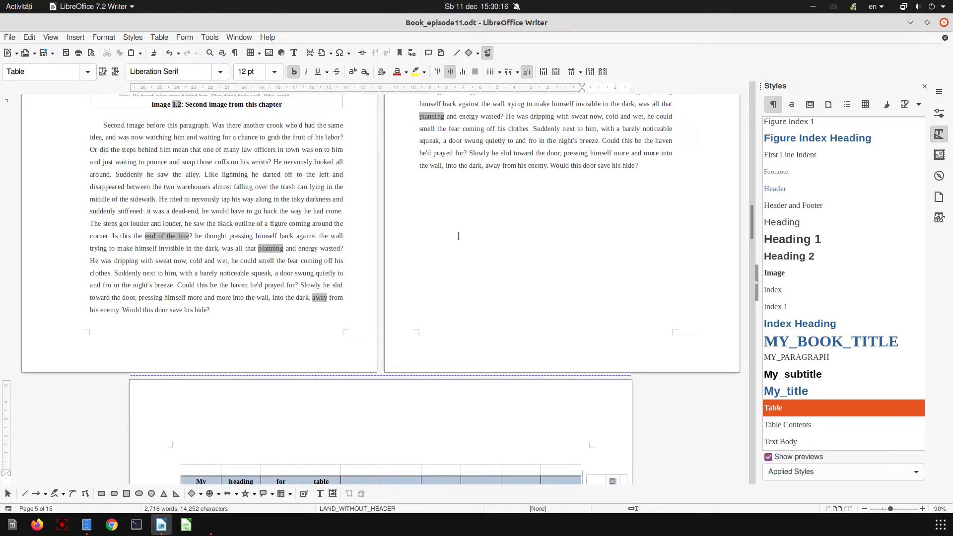
pyautogui.scroll(-9, 502, 240)
pyautogui.scroll(-3, 500, 243)
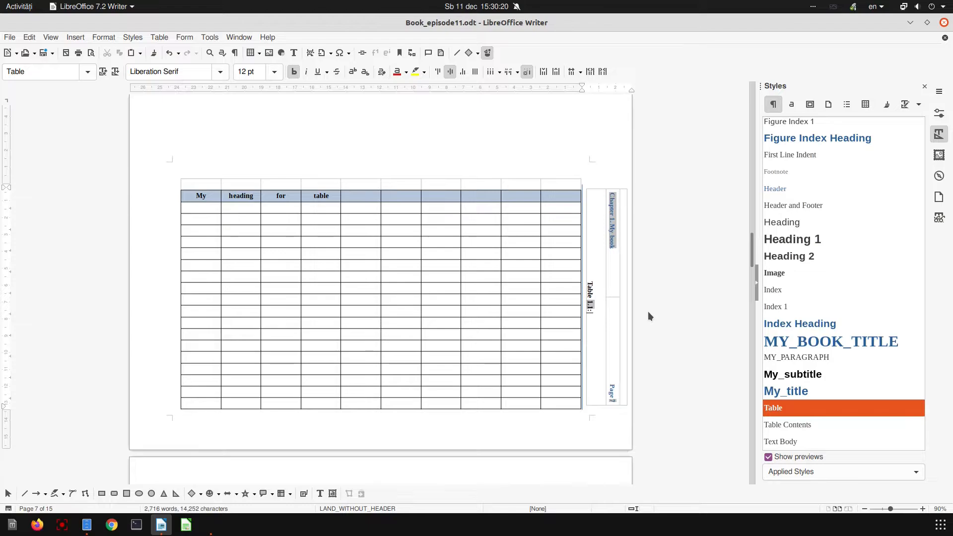
pyautogui.write('Th')
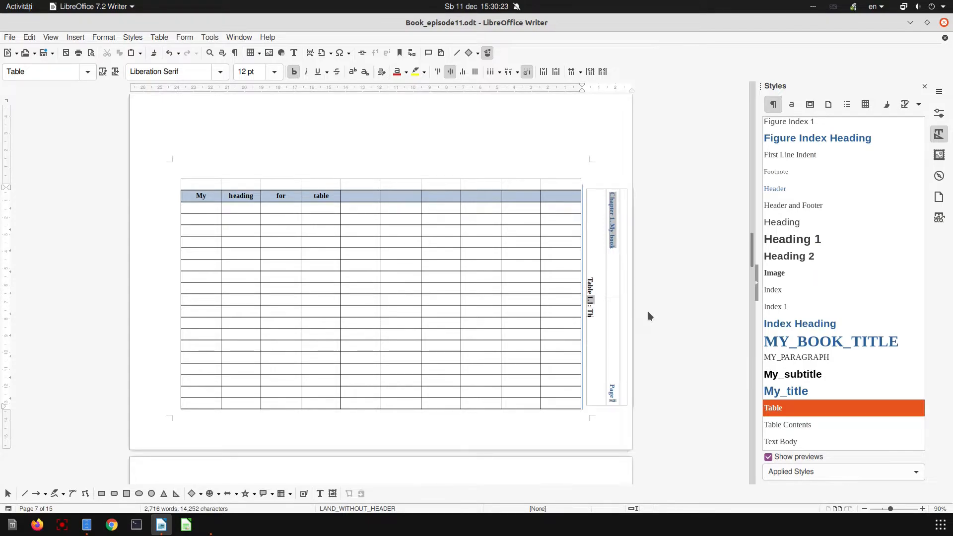
pyautogui.write('is is my table')
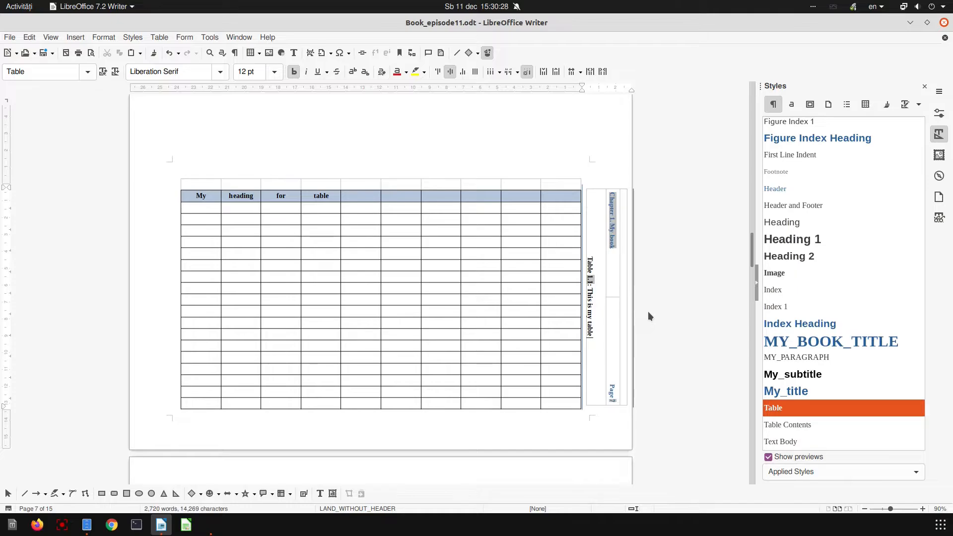
pyautogui.write(' heading')
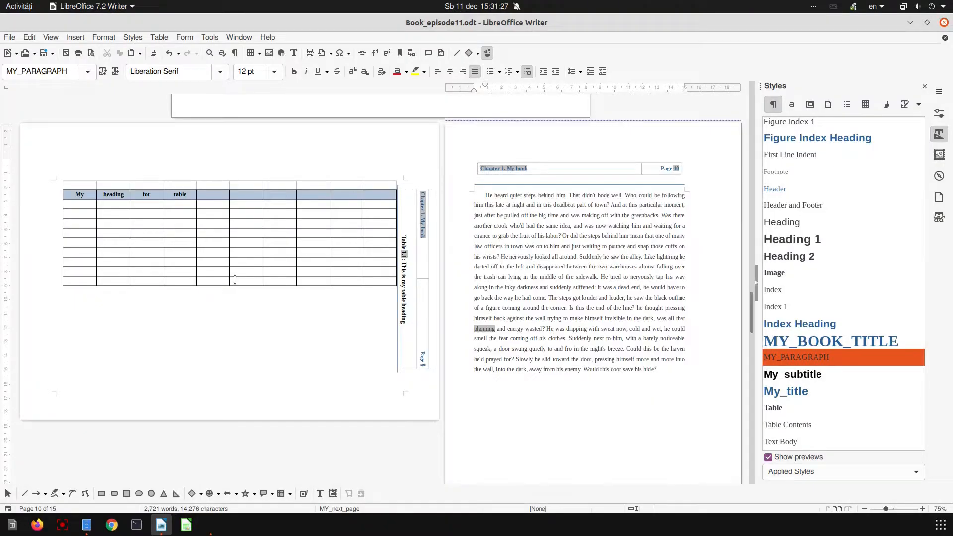
# - Insert a caption above the landscape table with the text "My caption", using the Table category
pyautogui.click(226, 280)
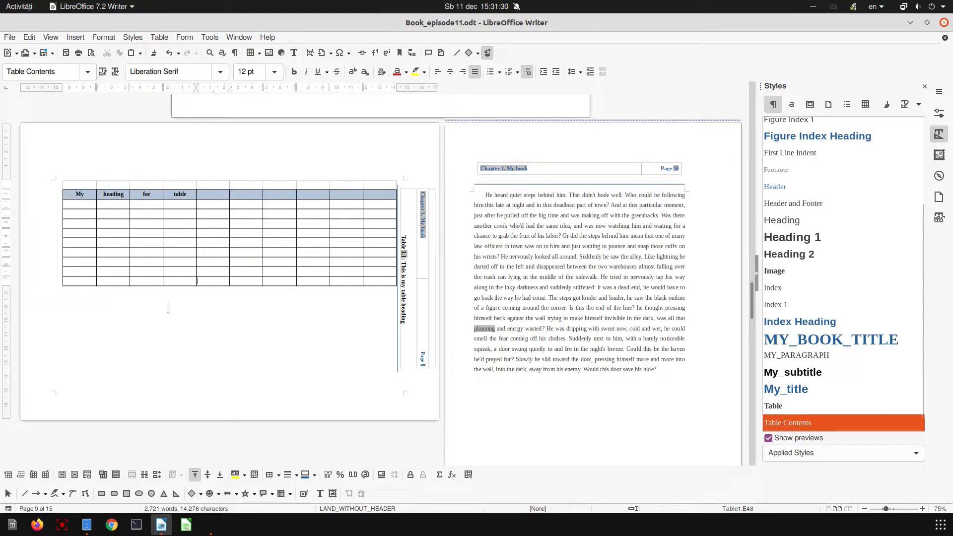
pyautogui.rightClick(176, 282)
pyautogui.click(208, 443)
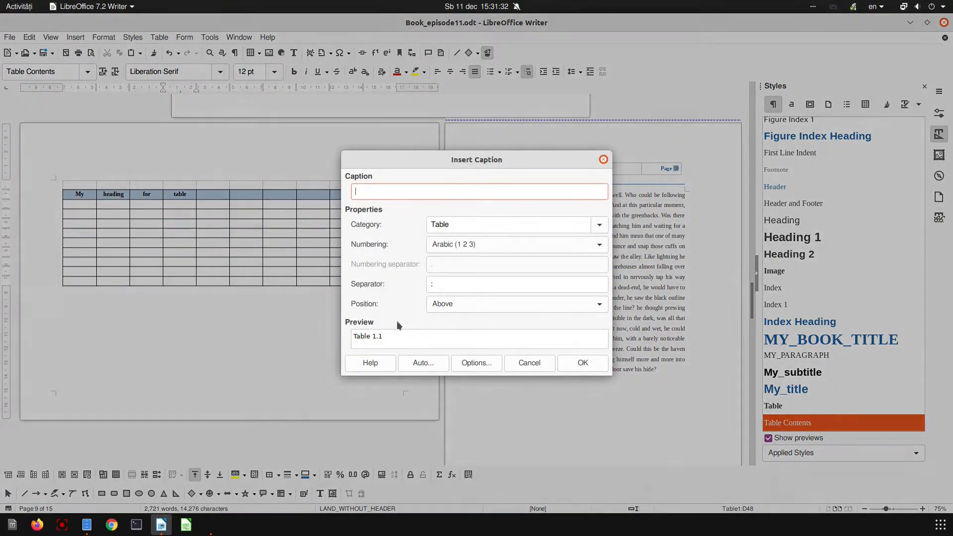
pyautogui.write('MY caption')
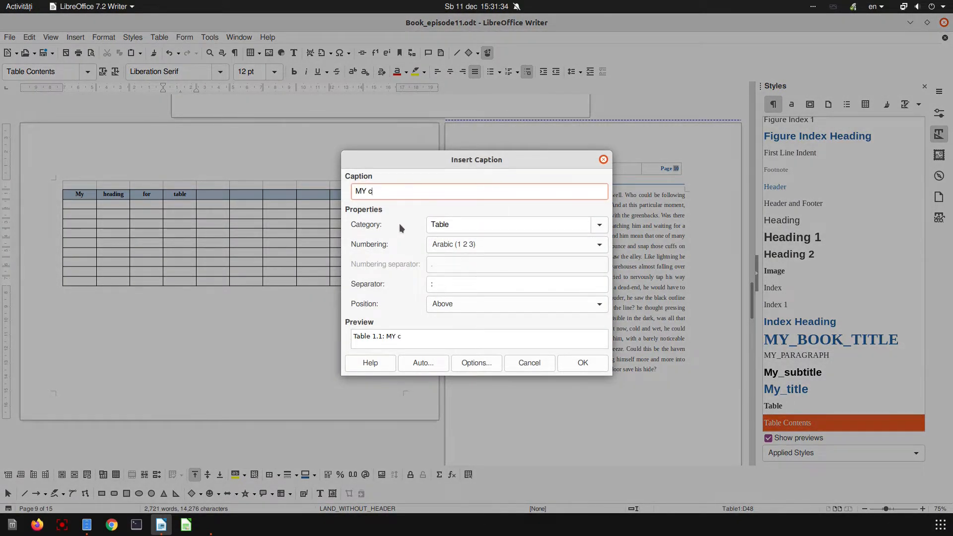
pyautogui.click(565, 363)
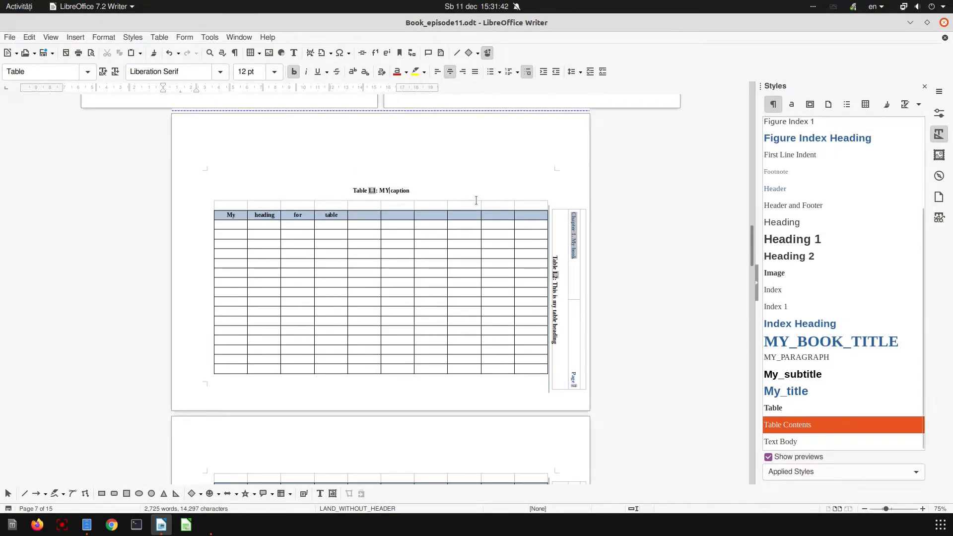
# - Delete the "This is my table heading" caption from the vertical frame and the empty paragraph above the landscape table's caption
pyautogui.click(558, 256)
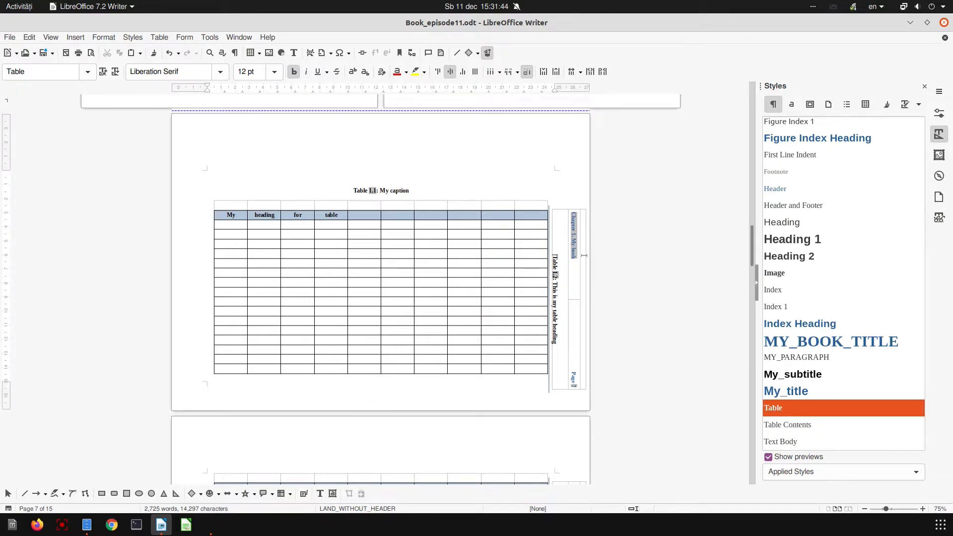
pyautogui.hotkey('shift', 'Down')
pyautogui.hotkey('shift', 'Down')
pyautogui.hotkey('shift', 'Down')
pyautogui.hotkey('shift', 'Down')
pyautogui.hotkey('shift', 'Down')
pyautogui.hotkey('shift', 'Down')
pyautogui.hotkey('shift', 'Down')
pyautogui.hotkey('shift', 'Down')
pyautogui.hotkey('shift', 'Down')
pyautogui.hotkey('shift', 'Down')
pyautogui.hotkey('shift', 'Down')
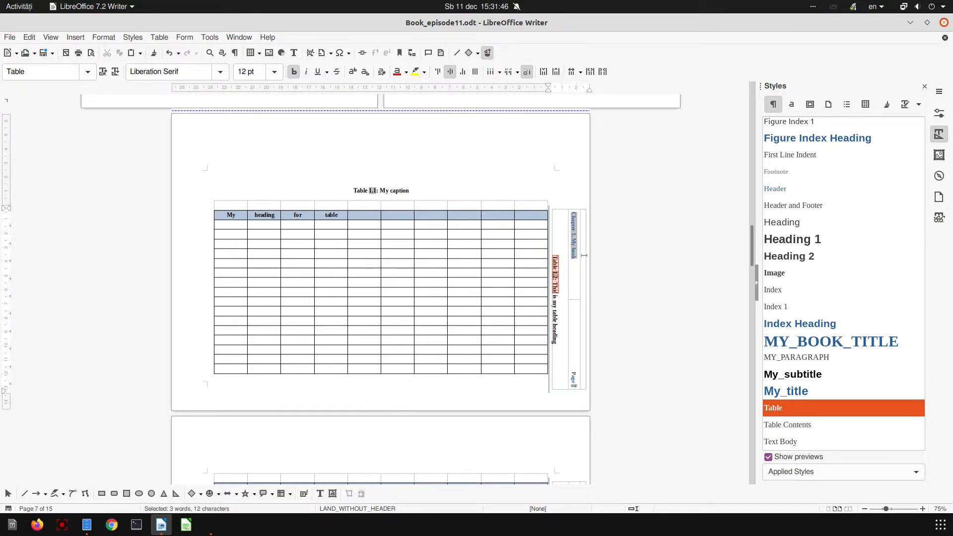
pyautogui.hotkey('shift', 'Down')
pyautogui.hotkey('shift', 'Down')
pyautogui.hotkey('shift', 'Down')
pyautogui.hotkey('shift', 'Down')
pyautogui.hotkey('shift', 'Down')
pyautogui.hotkey('shift', 'Down')
pyautogui.hotkey('shift', 'Down')
pyautogui.hotkey('shift', 'Down')
pyautogui.press('BackSpace')
pyautogui.press('BackSpace')
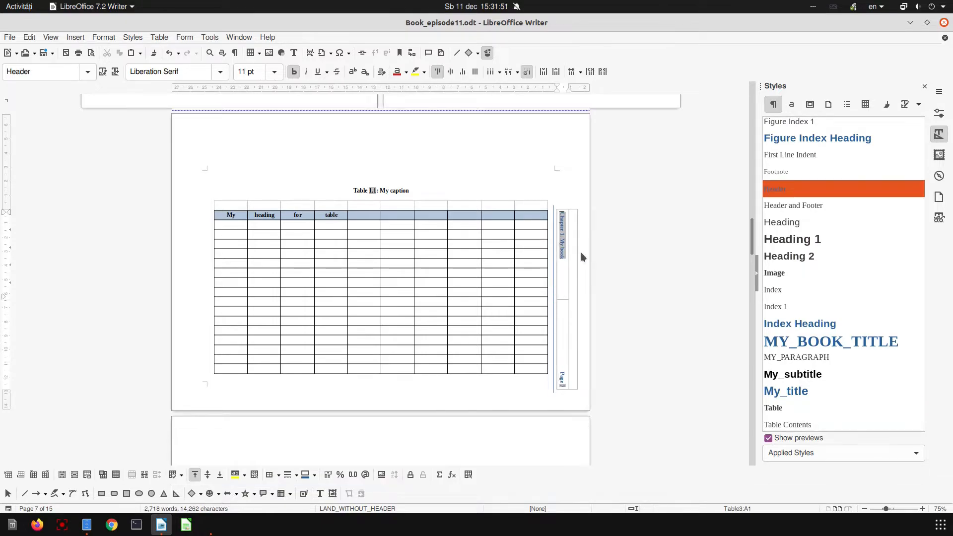
pyautogui.click(302, 171)
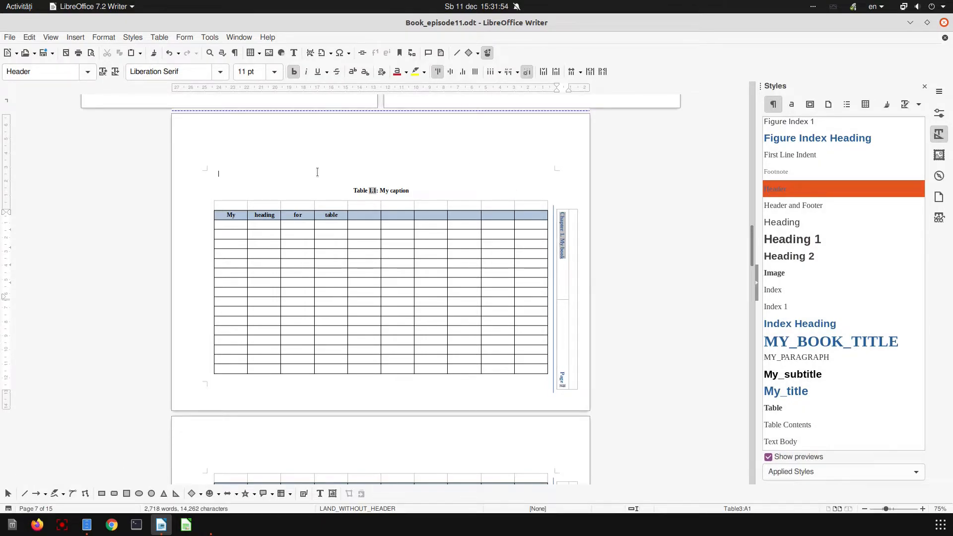
pyautogui.press('Delete')
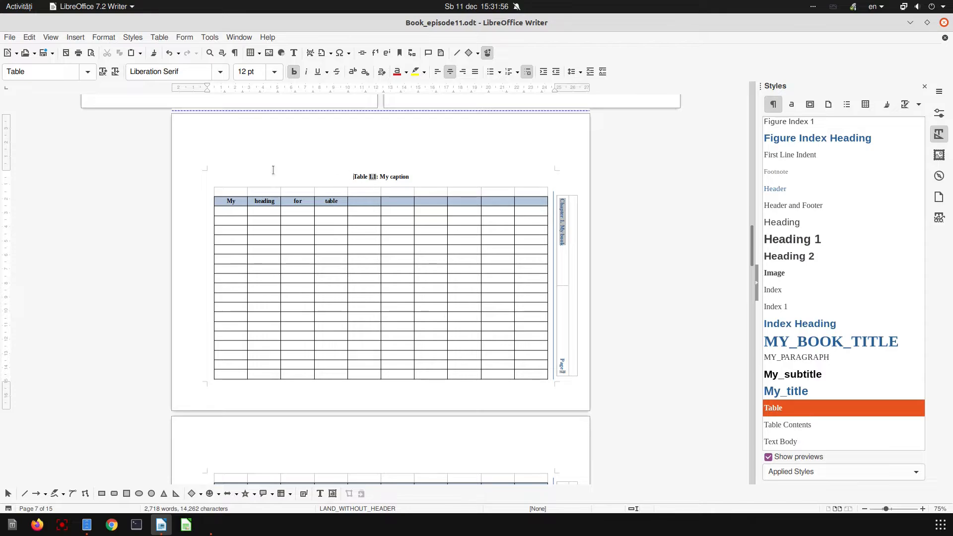
# - Insert a table with five columns and three rows after the first paragraph of 2.1 Subtitle in Chapter 2
pyautogui.scroll(-10, 556, 274)
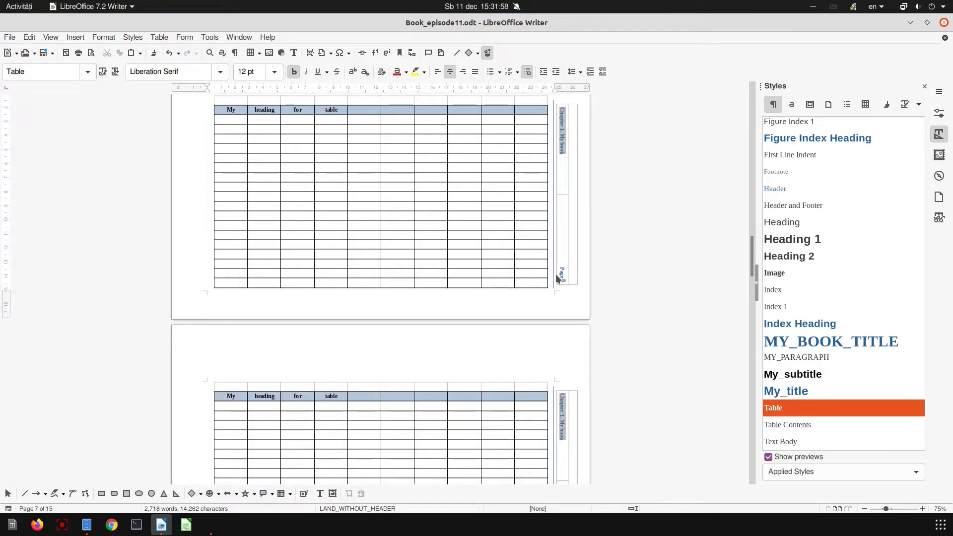
pyautogui.scroll(-1, 562, 343)
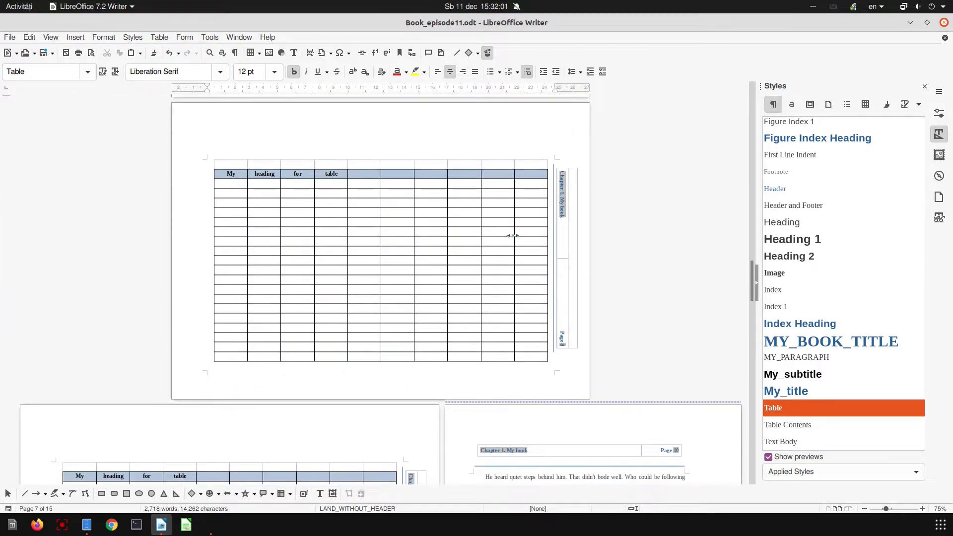
pyautogui.scroll(-8, 513, 235)
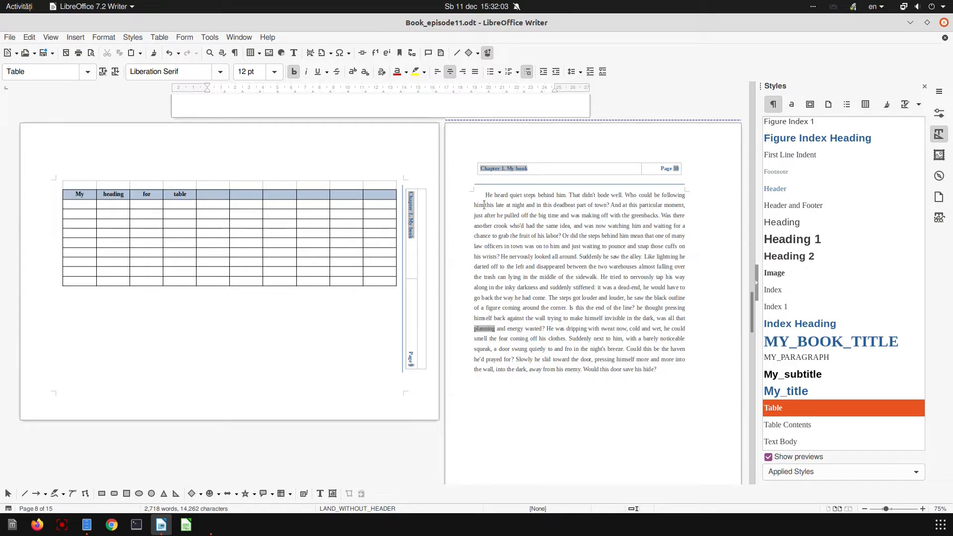
pyautogui.scroll(-6, 402, 233)
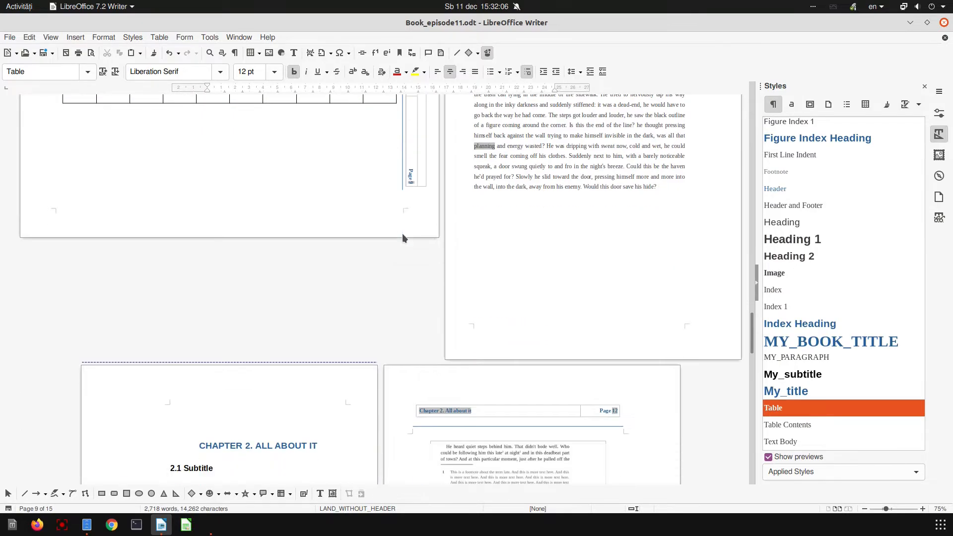
pyautogui.scroll(-4, 403, 234)
pyautogui.click(314, 283)
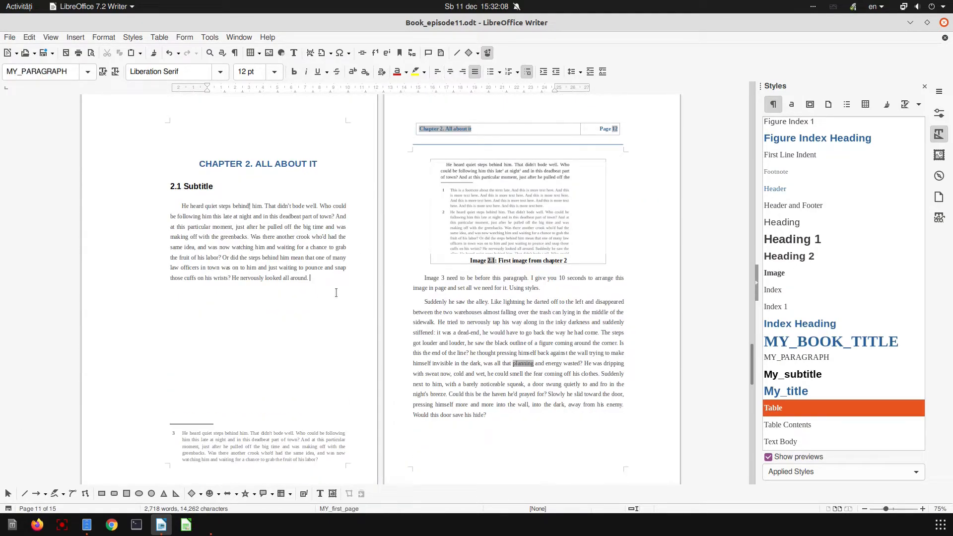
pyautogui.click(252, 53)
pyautogui.click(275, 87)
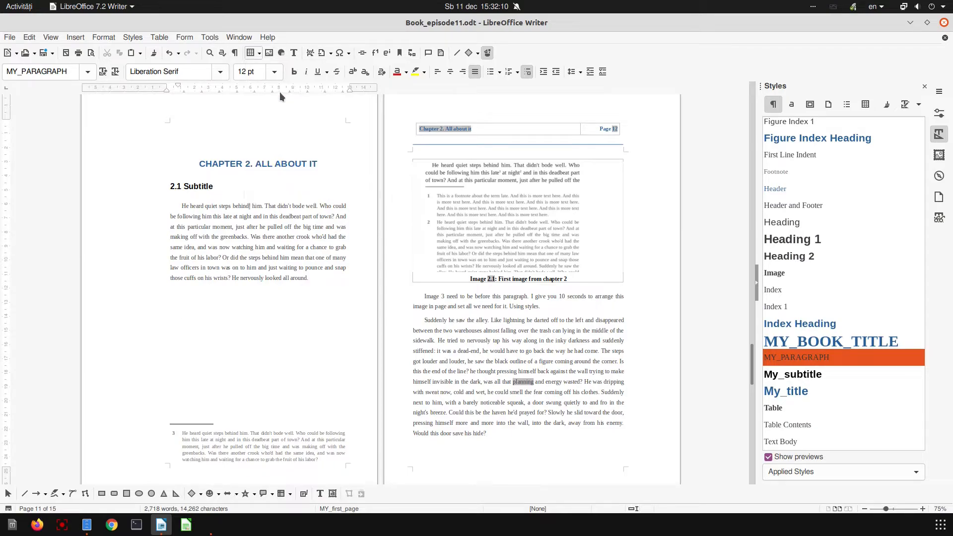
# - Complete the caption of the new Chapter 2 table with "My caption for the second table"
pyautogui.click(278, 310)
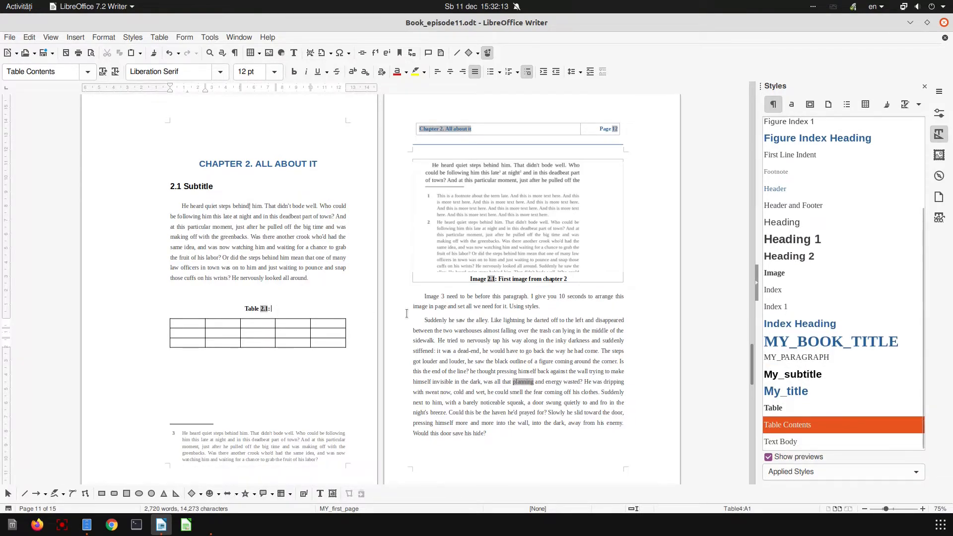
pyautogui.write('My caption fo')
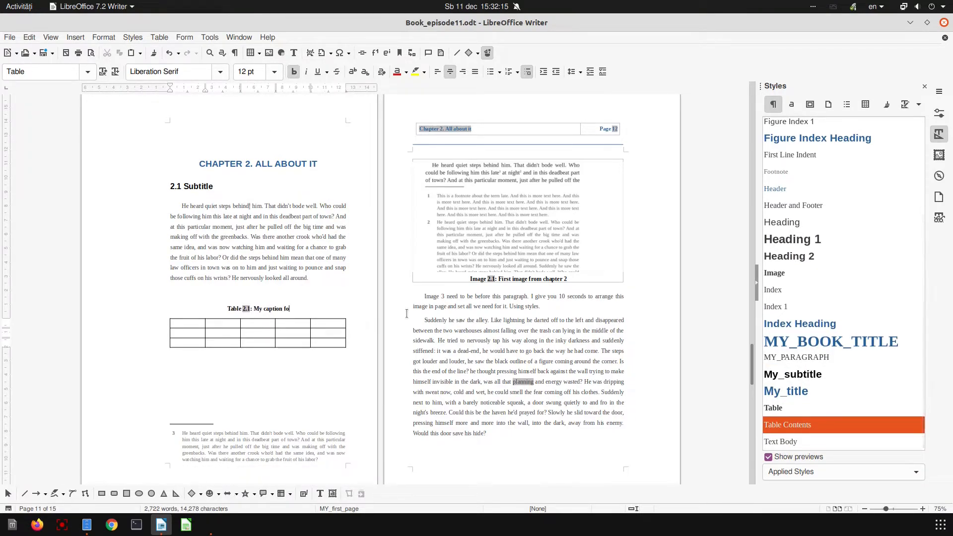
pyautogui.write('r the second table')
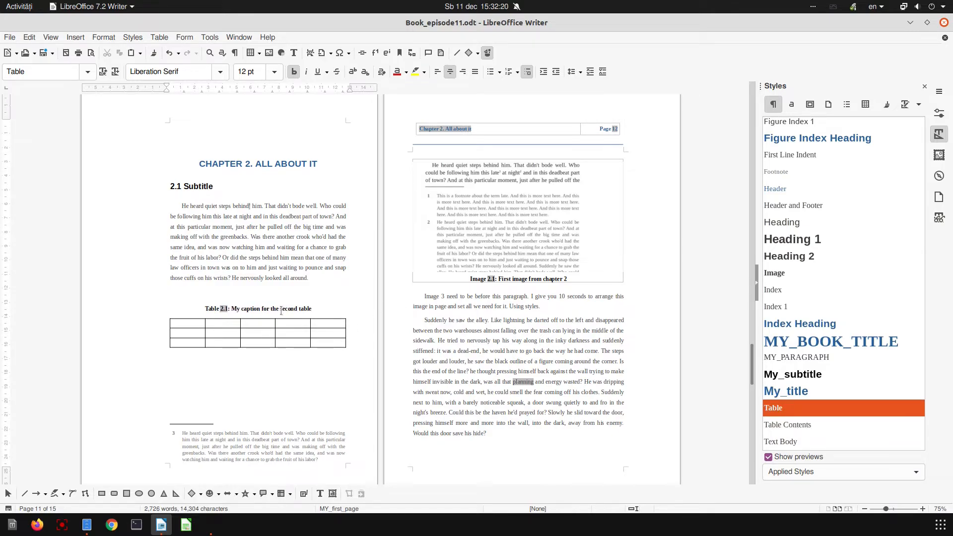
# - Review the pages from the Chapter 2 table to the alphabetical index and bibliography, and check the Chapter 2 title and subtitle
pyautogui.scroll(-2, 247, 245)
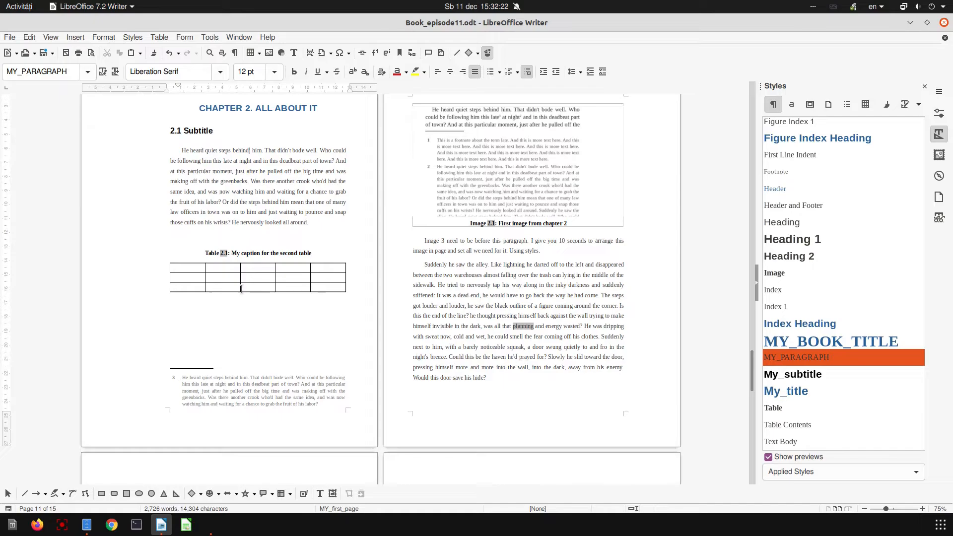
pyautogui.scroll(-11, 435, 272)
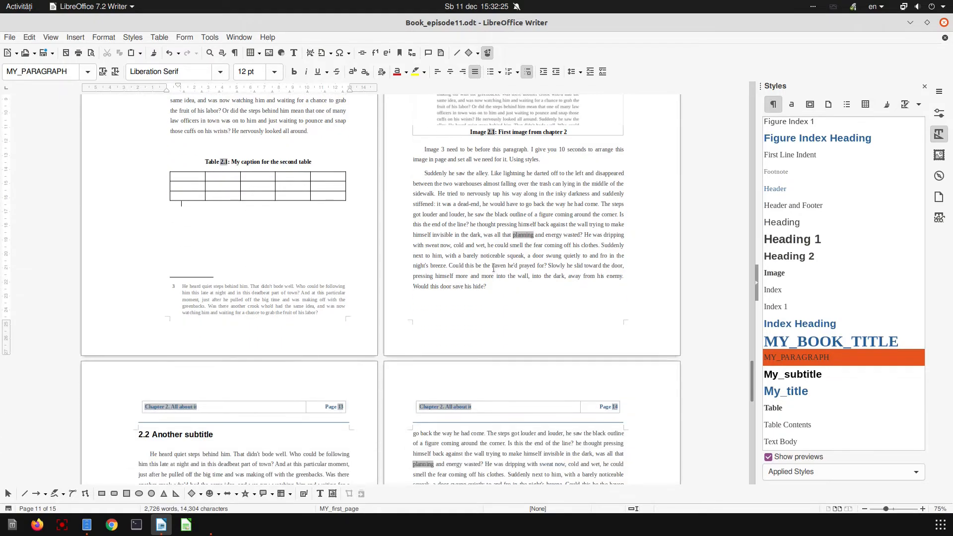
pyautogui.scroll(-11, 480, 264)
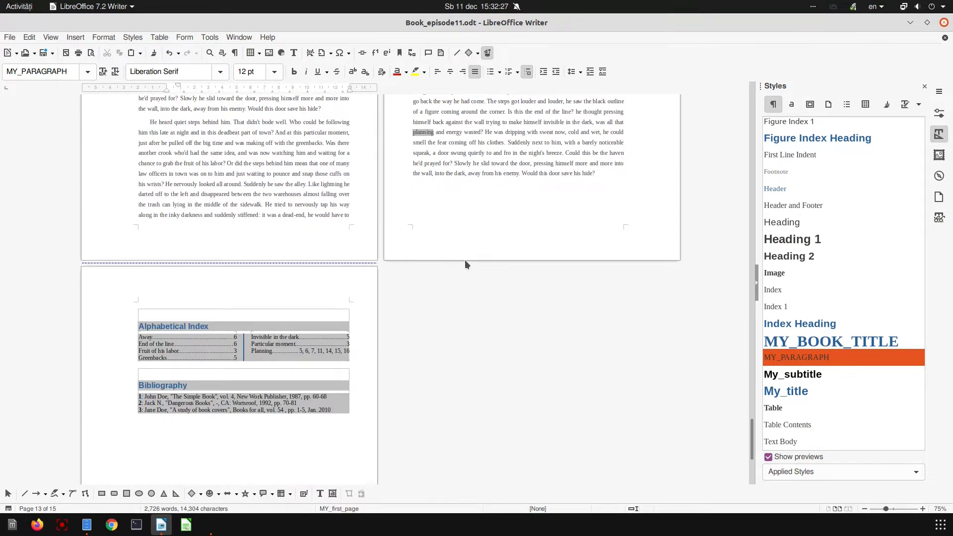
pyautogui.scroll(9, 465, 260)
pyautogui.scroll(15, 326, 240)
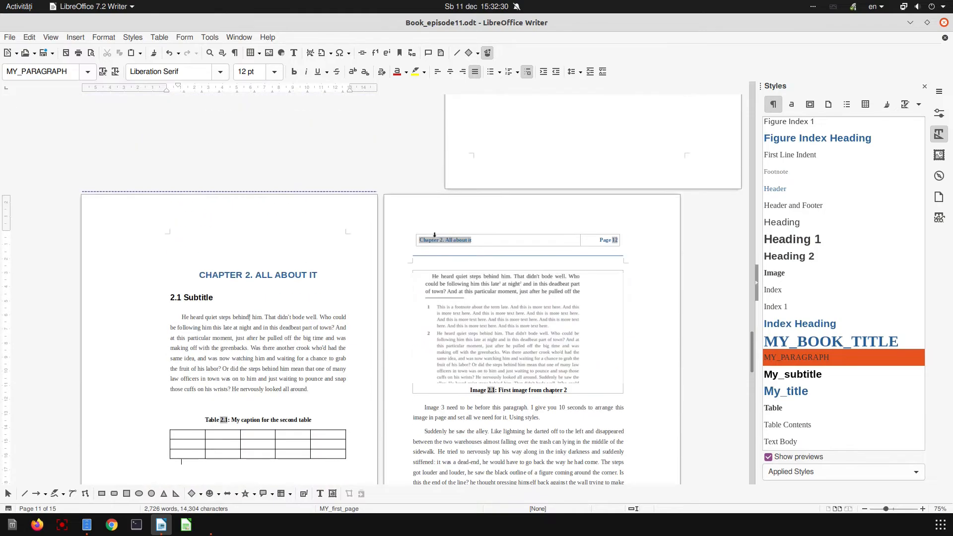
pyautogui.click(257, 276)
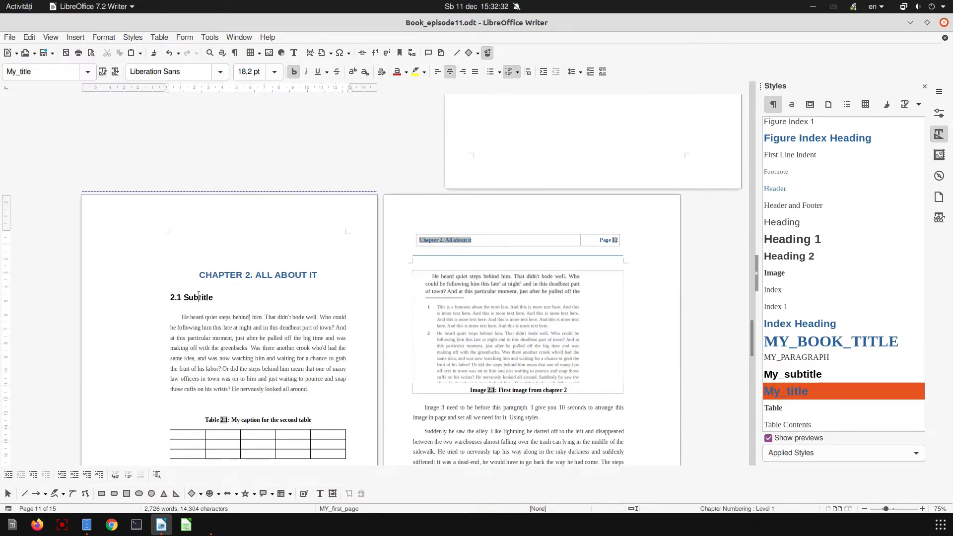
pyautogui.click(256, 298)
# - Delete the sentences after "night's breeze." in the paragraph before 2.2 Another subtitle, leaving no empty paragraph between it and the subtitle
pyautogui.scroll(-10, 257, 299)
pyautogui.scroll(-3, 224, 335)
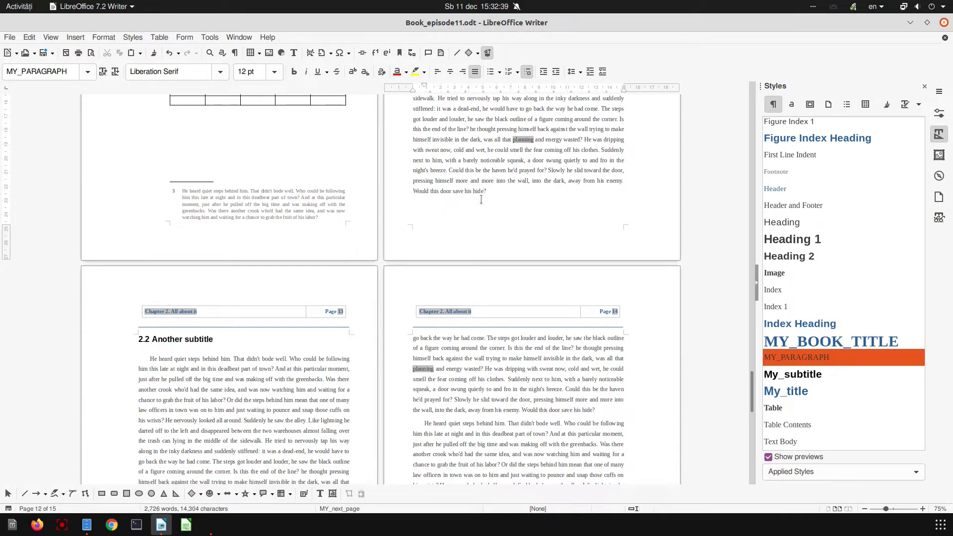
pyautogui.moveTo(481, 199); pyautogui.dragTo(449, 170)
pyautogui.press('Delete')
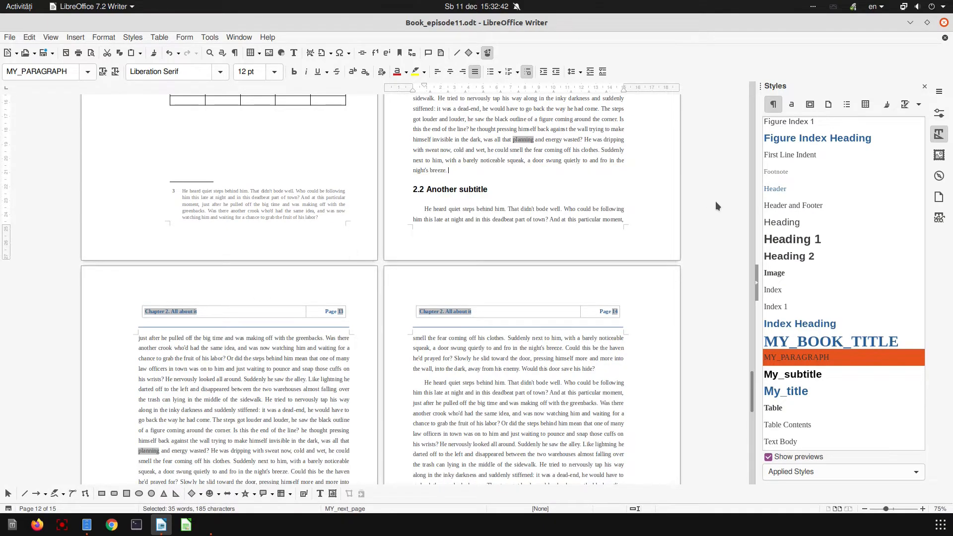
pyautogui.press('Return')
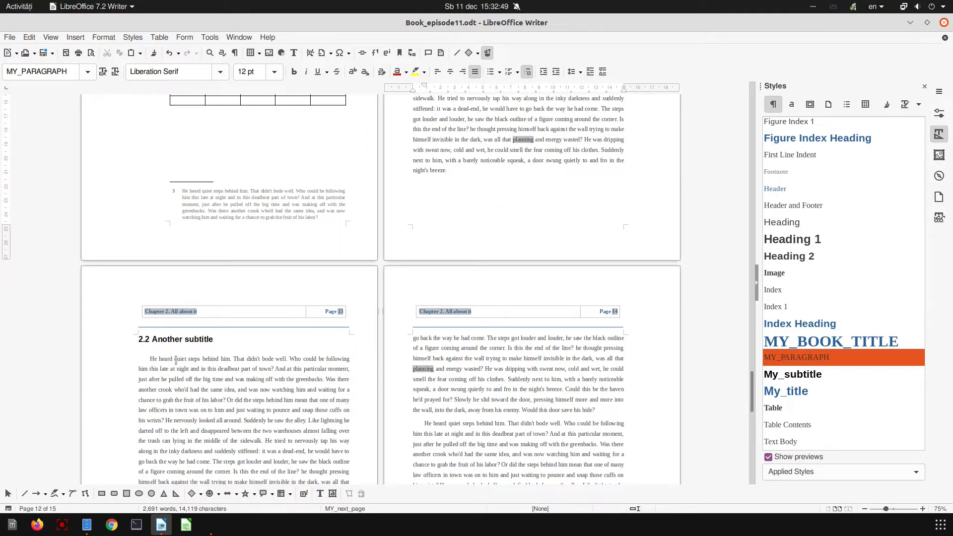
pyautogui.press('Delete')
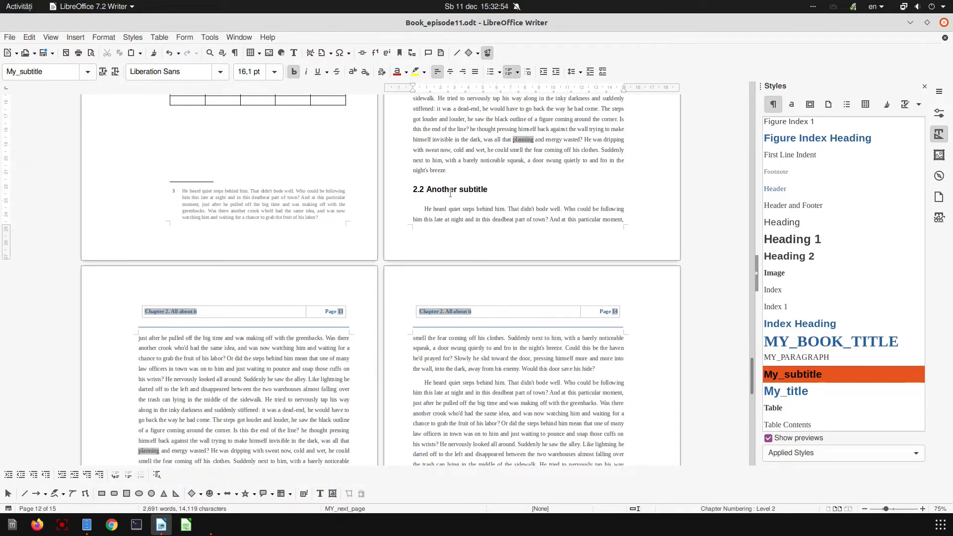
# - Undo the deletion of the sentences at the end of the paragraph before 2.2 Another subtitle
pyautogui.press('Return')
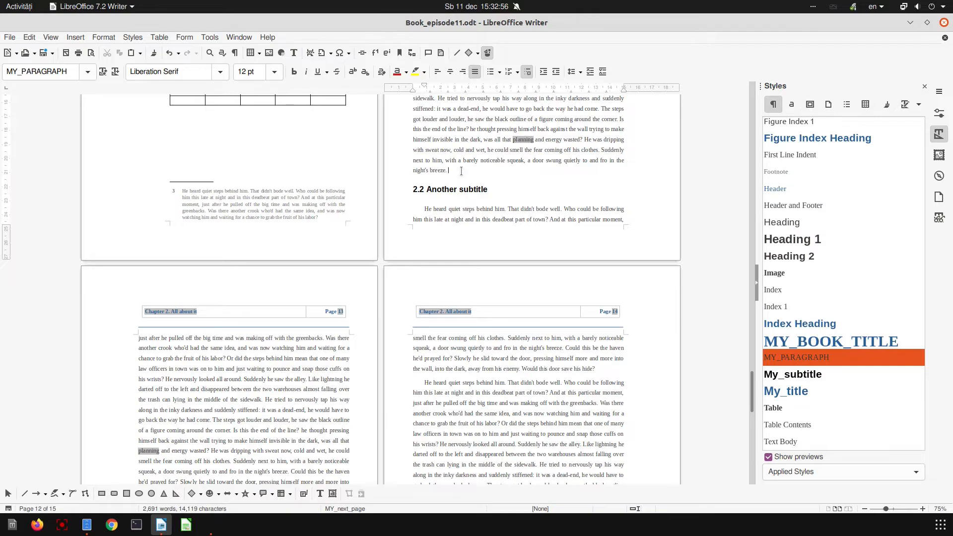
pyautogui.hotkey('ctrl', 'z')
pyautogui.hotkey('ctrl', 'z')
pyautogui.click(272, 370)
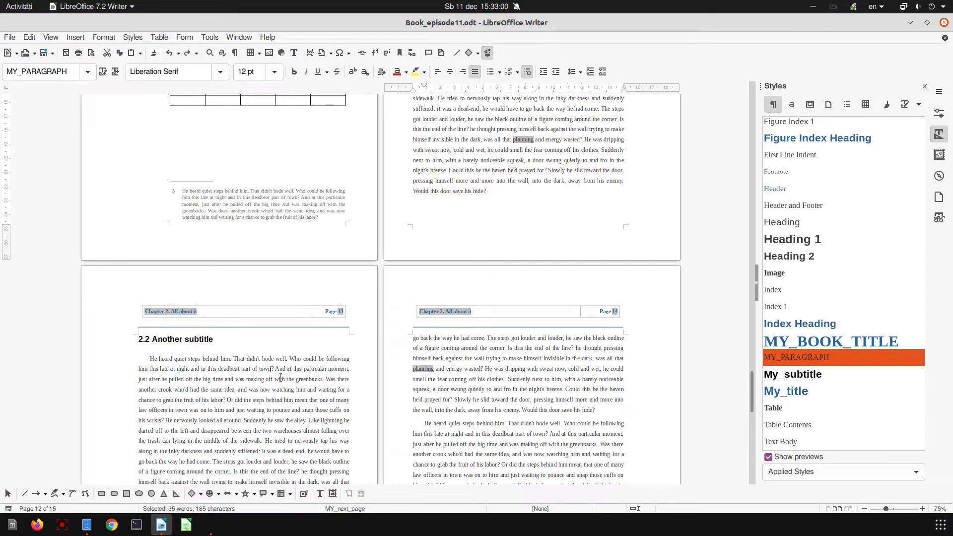
# - Check the text flow options of the My_subtitle paragraph style, including Keep with next paragraph
pyautogui.click(202, 341)
pyautogui.rightClick(804, 376)
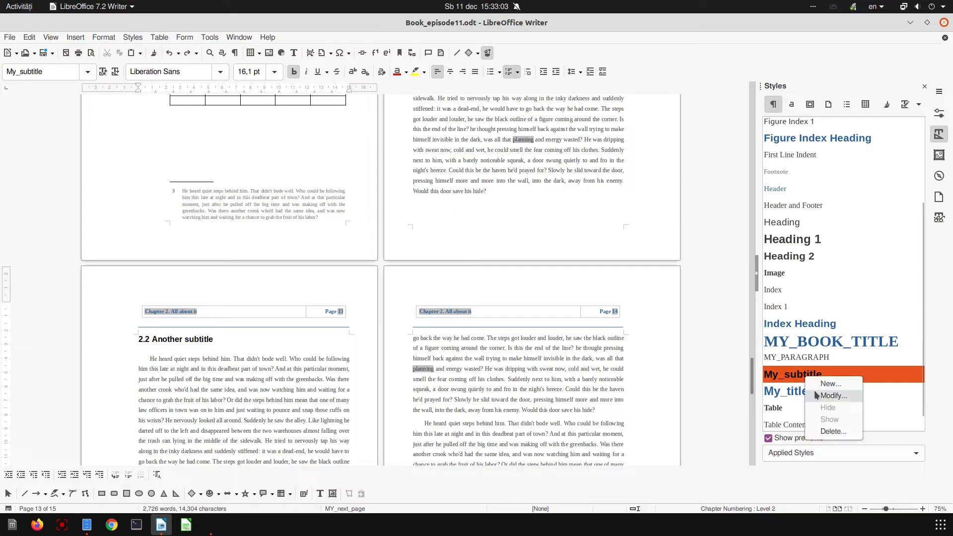
pyautogui.click(829, 396)
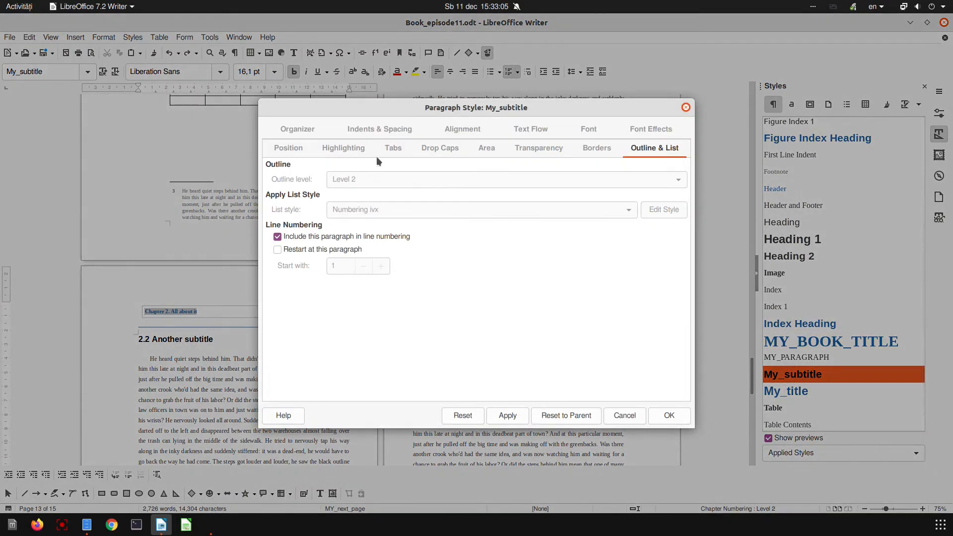
pyautogui.click(347, 148)
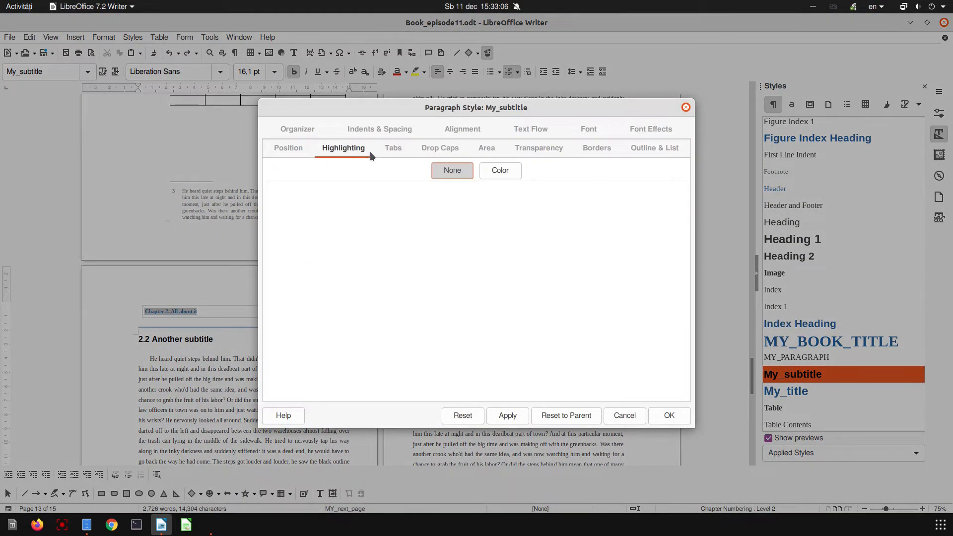
pyautogui.click(393, 148)
pyautogui.click(440, 148)
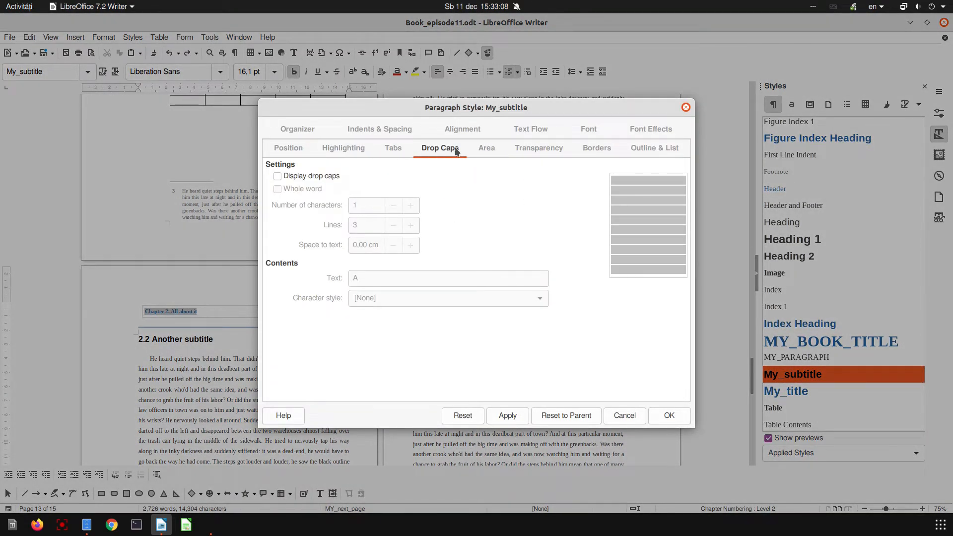
pyautogui.click(522, 130)
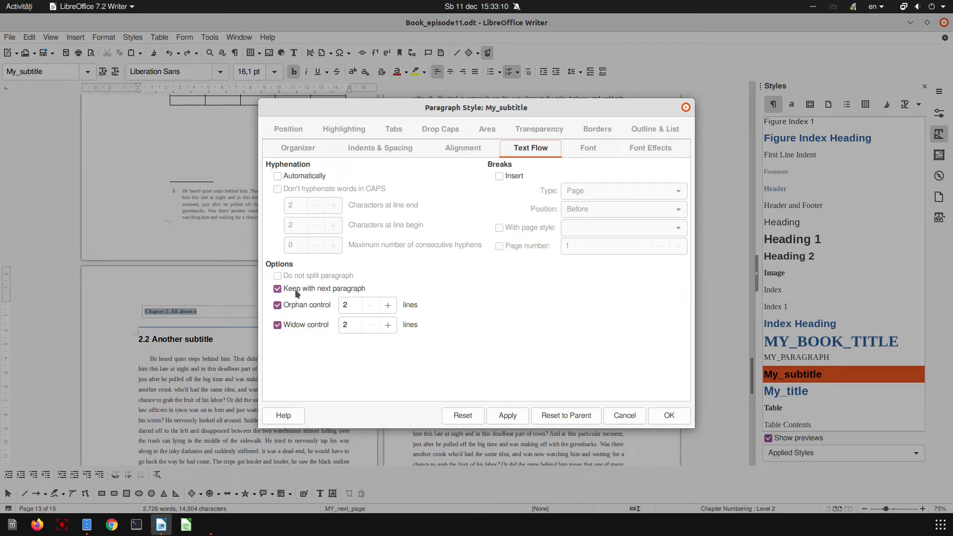
pyautogui.click(665, 418)
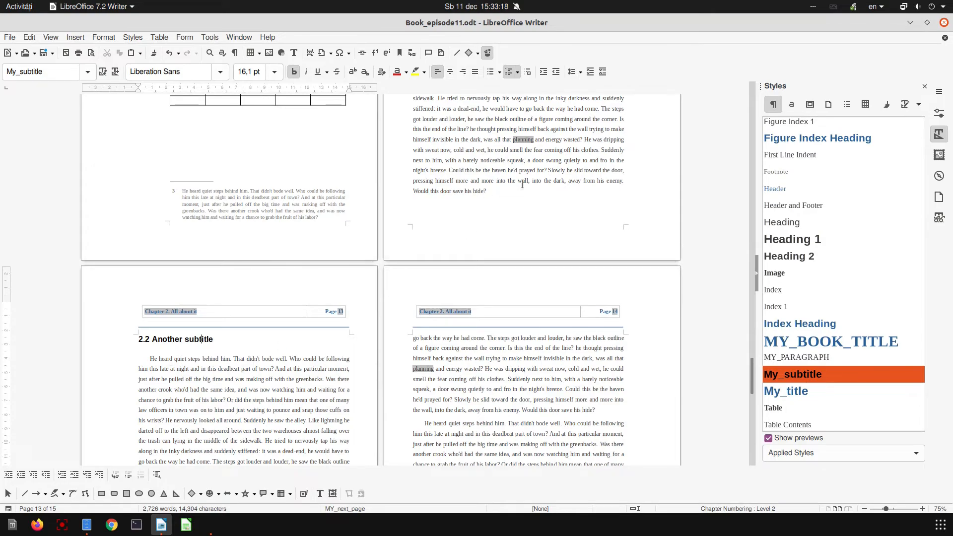
# - Split the paragraph before "Slowly he slid toward the door" and insert the heading "Another subtitle" there in the My_subtitle style
pyautogui.click(548, 171)
pyautogui.press('Return')
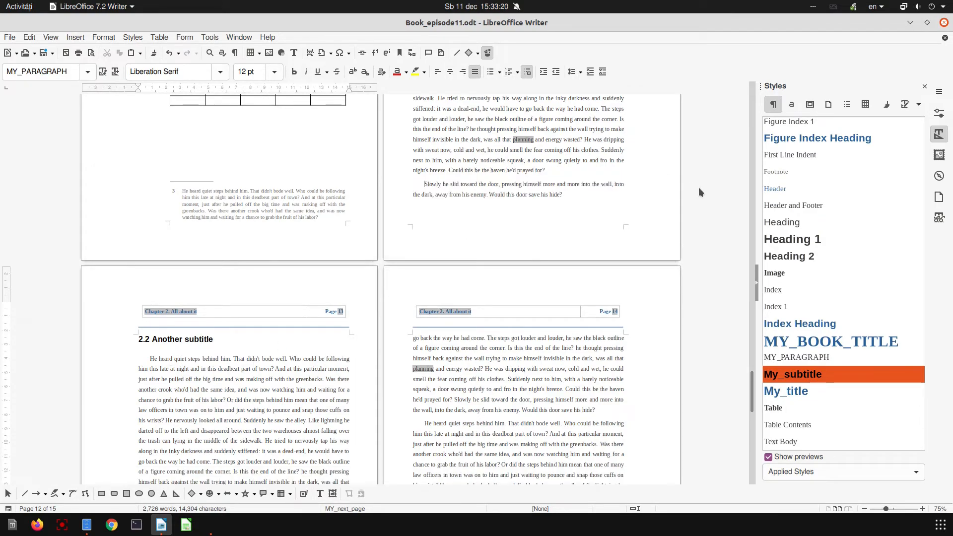
pyautogui.write('Another sub')
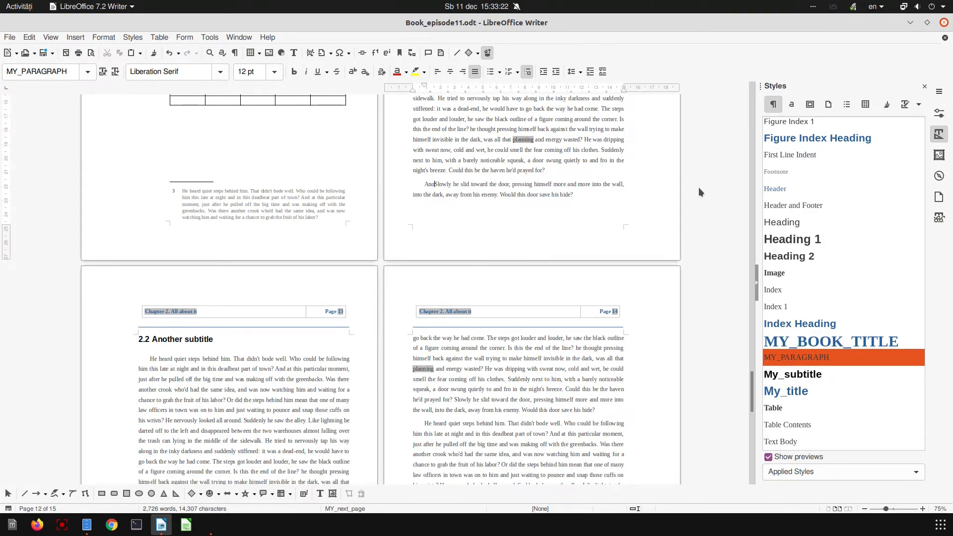
pyautogui.write('title')
pyautogui.press('Return')
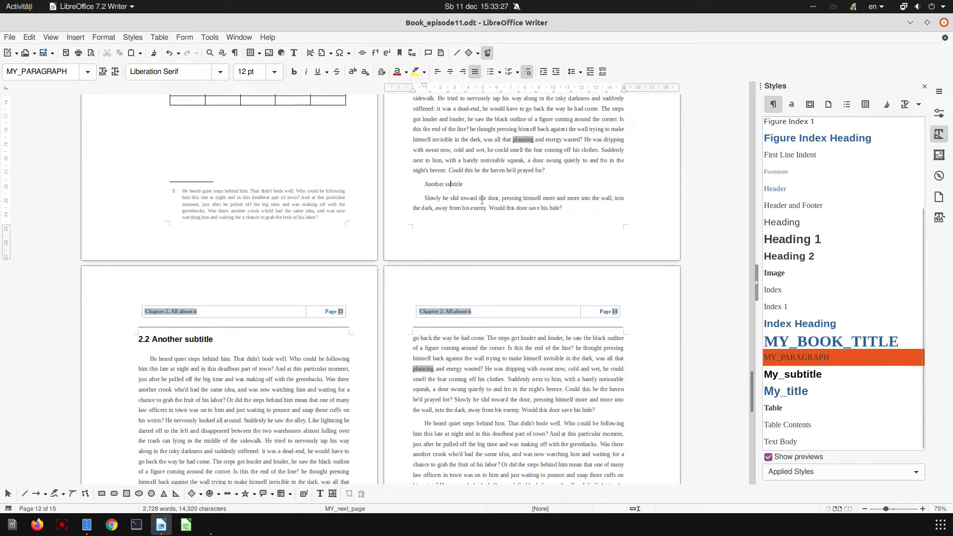
pyautogui.click(800, 378)
pyautogui.doubleClick(800, 378)
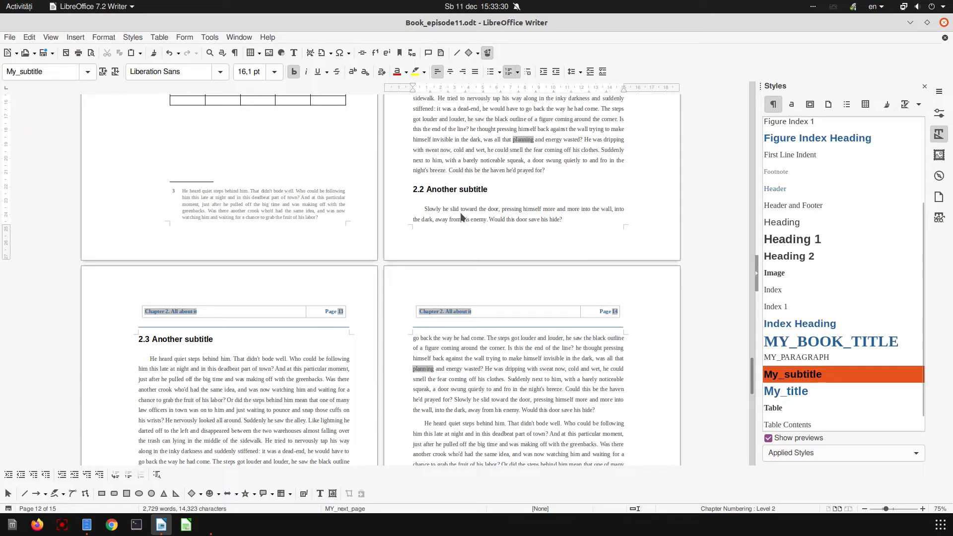
# - Try adding an empty line above 2.2 Another subtitle to push it to the next page, and remove the line
pyautogui.click(433, 223)
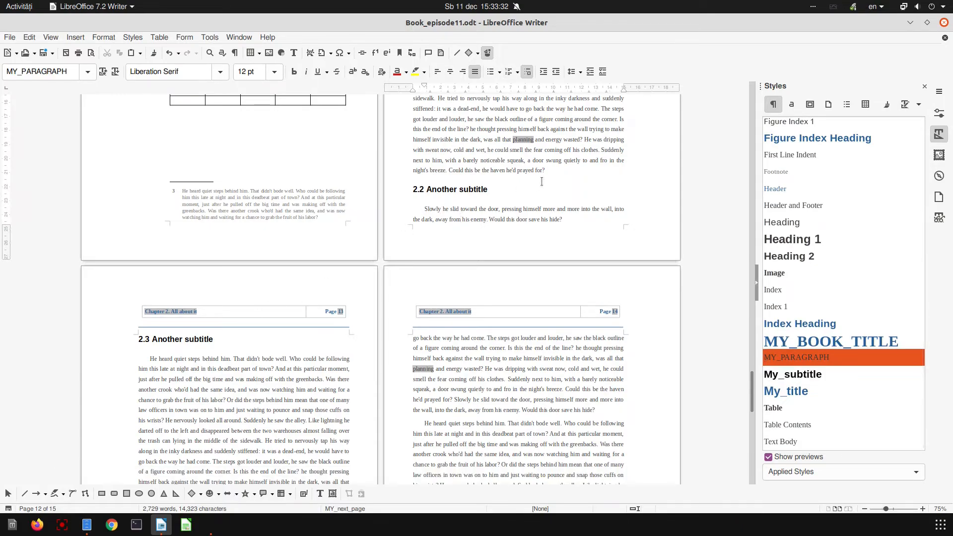
pyautogui.press('Return')
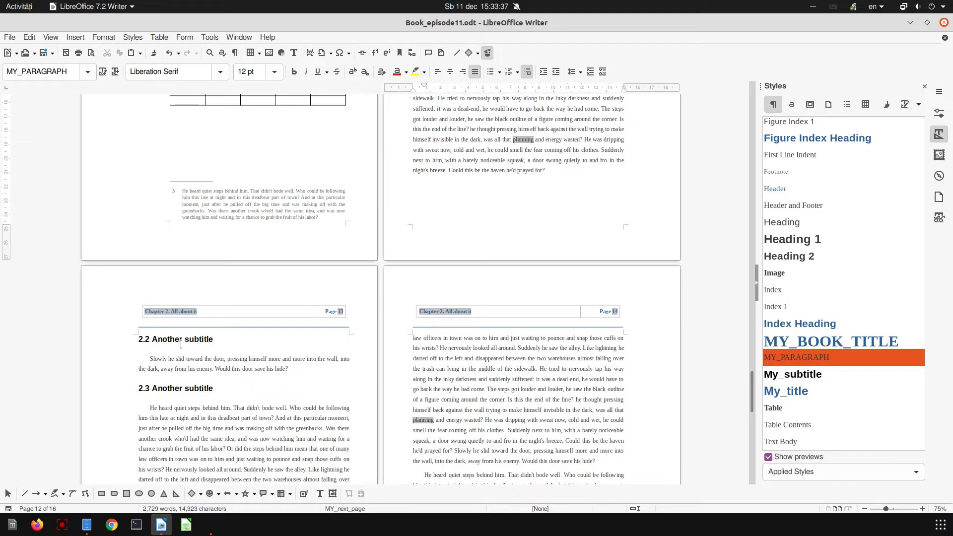
pyautogui.press('Delete')
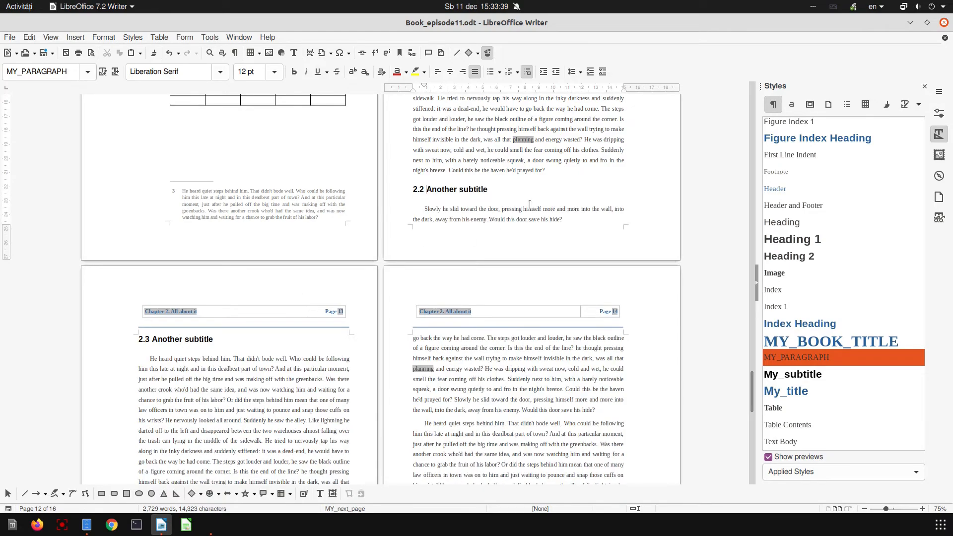
pyautogui.click(450, 189)
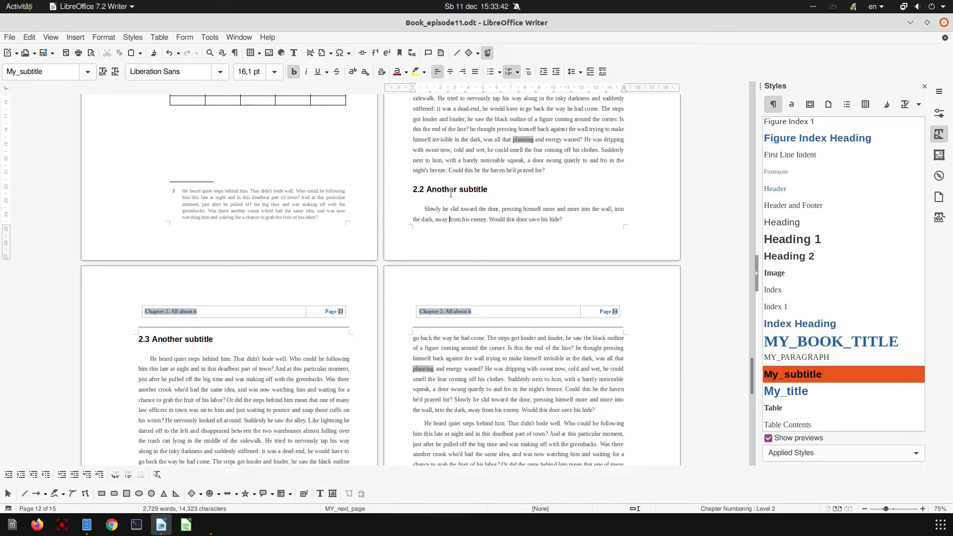
pyautogui.click(201, 361)
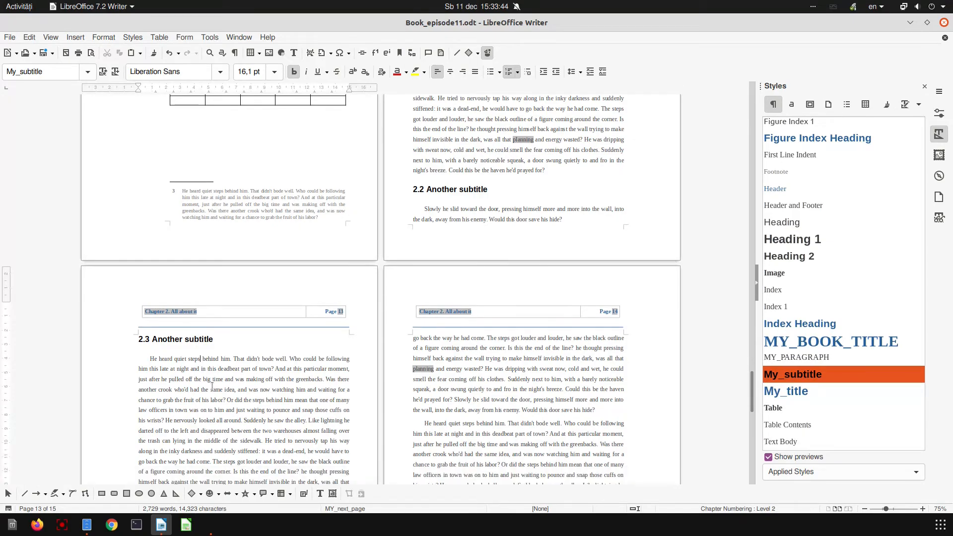
# - Review the alphabetical index and bibliography, the table of contents and figures, and the pages of both chapters up to 2.3 Another subtitle
pyautogui.scroll(-16, 421, 355)
pyautogui.scroll(-5, 421, 355)
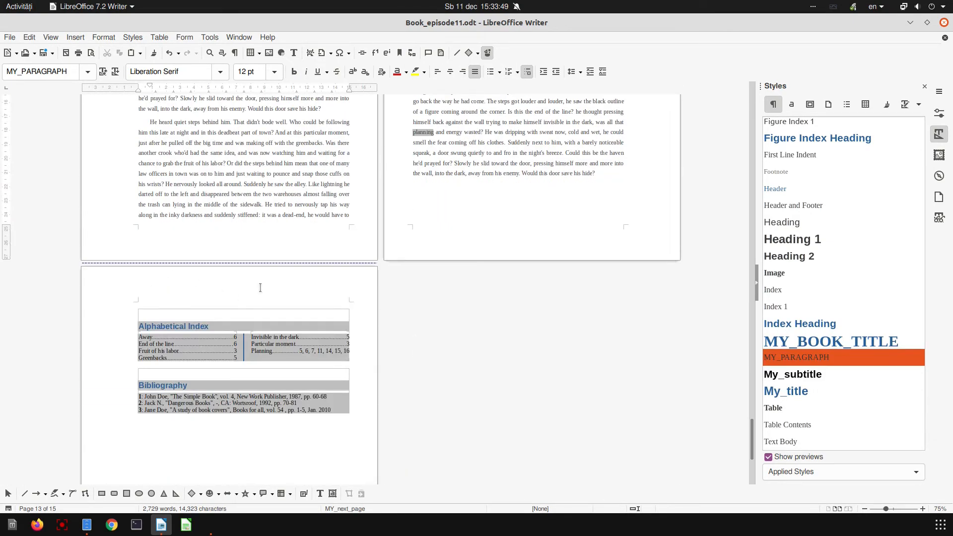
pyautogui.scroll(15, 514, 286)
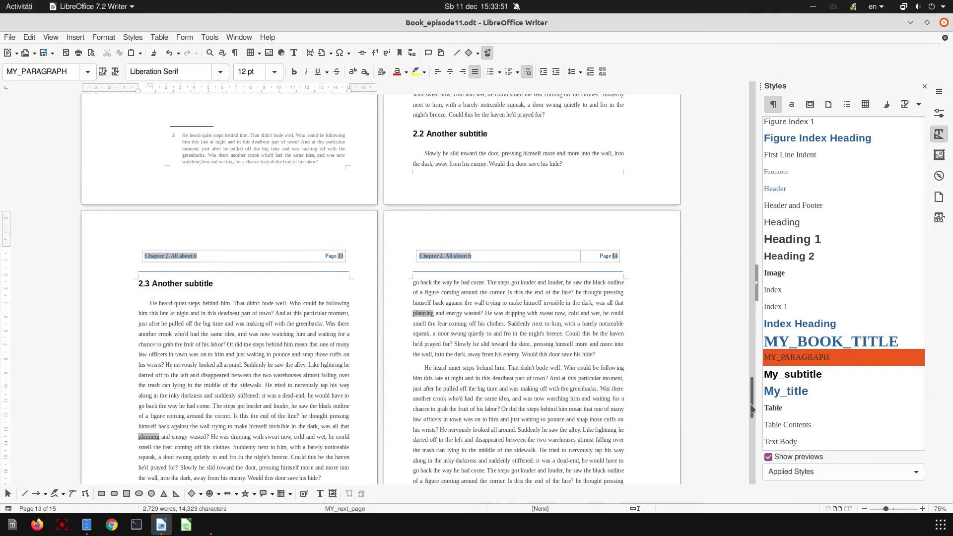
pyautogui.moveTo(751, 408); pyautogui.dragTo(733, 102)
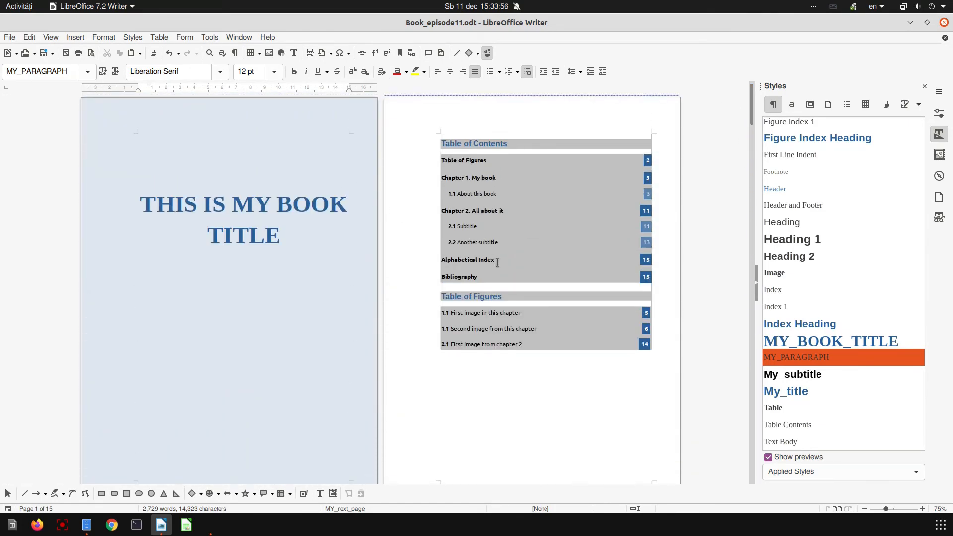
pyautogui.scroll(-15, 497, 262)
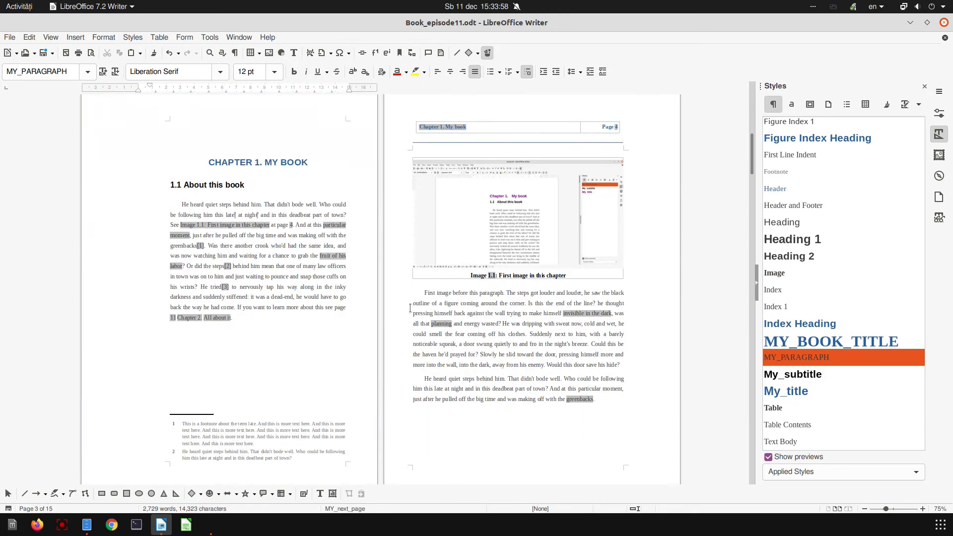
pyautogui.scroll(-6, 447, 305)
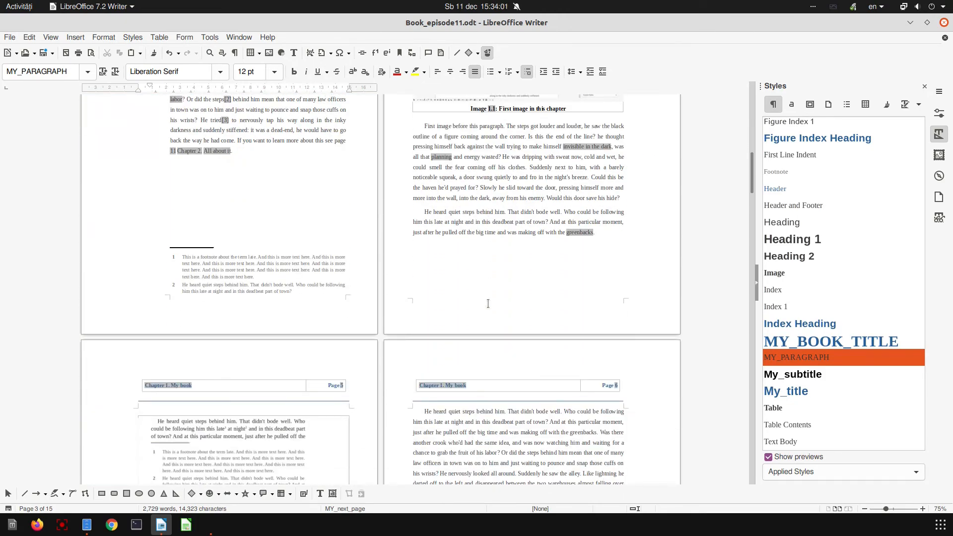
pyautogui.scroll(-5, 488, 304)
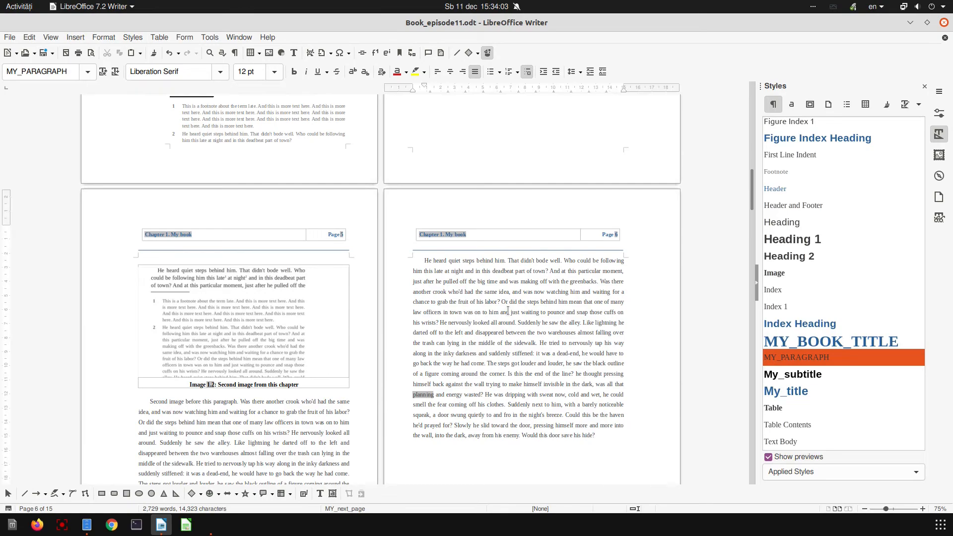
pyautogui.scroll(-12, 367, 322)
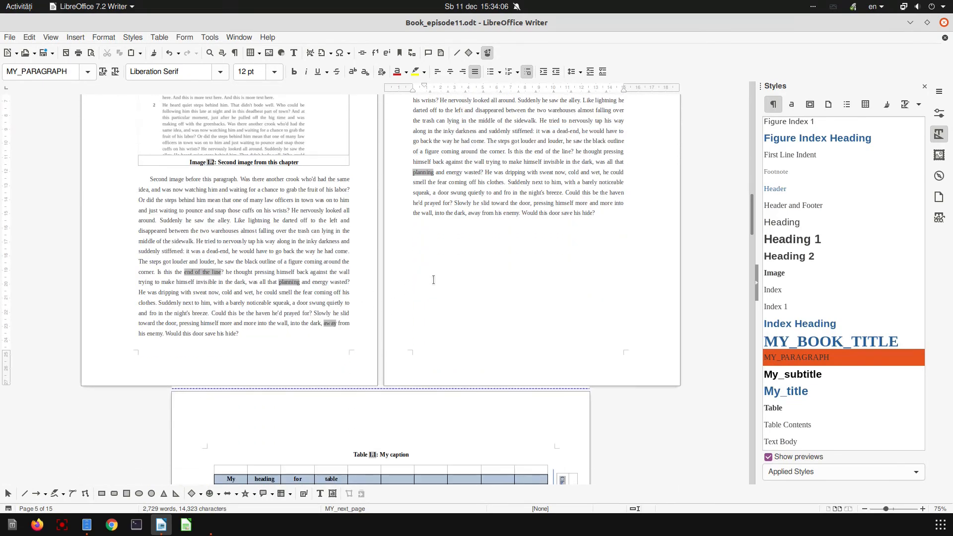
pyautogui.scroll(-4, 433, 281)
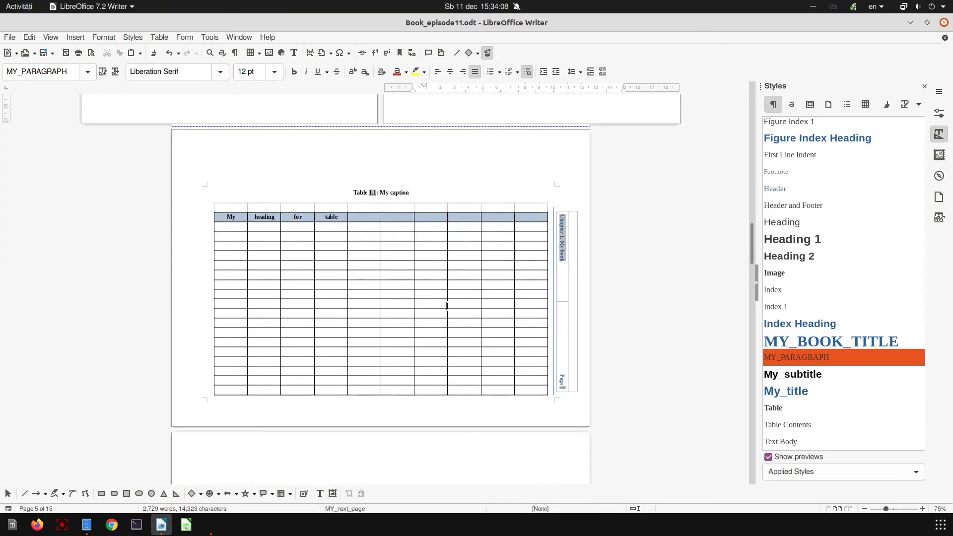
pyautogui.scroll(-10, 446, 306)
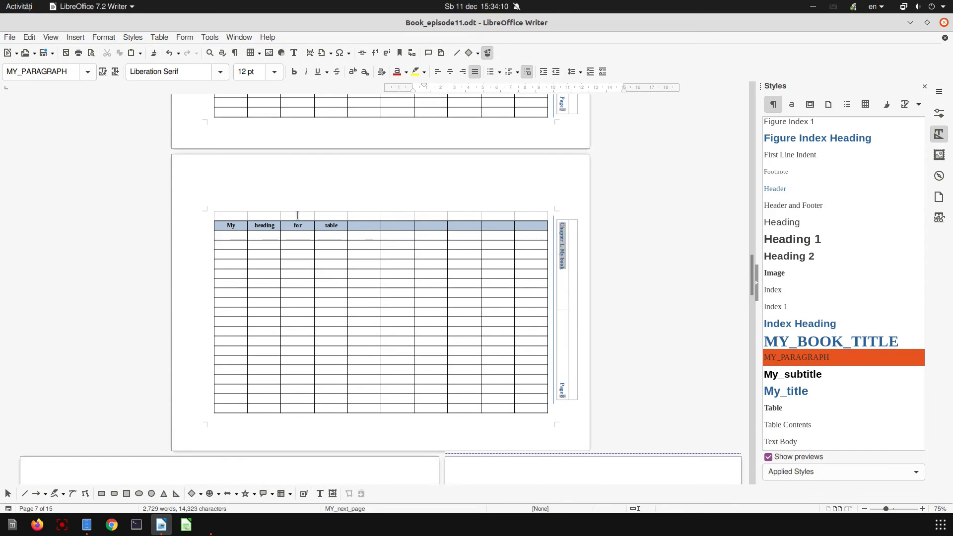
pyautogui.scroll(-13, 298, 215)
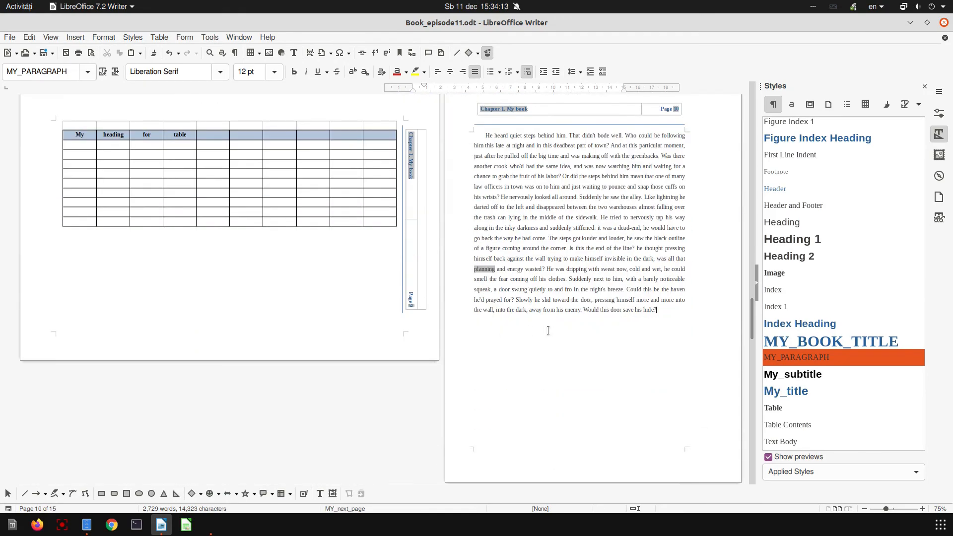
pyautogui.scroll(-10, 548, 330)
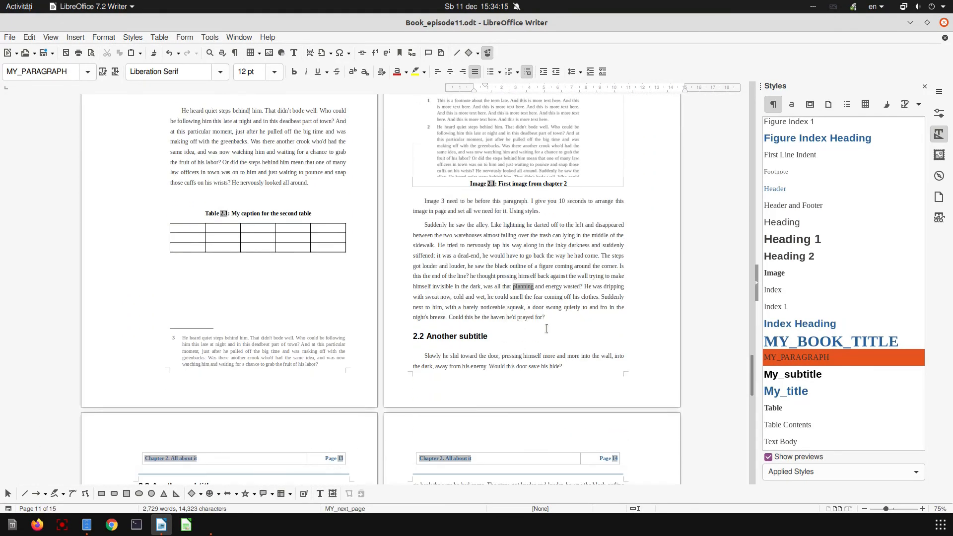
pyautogui.scroll(-8, 546, 329)
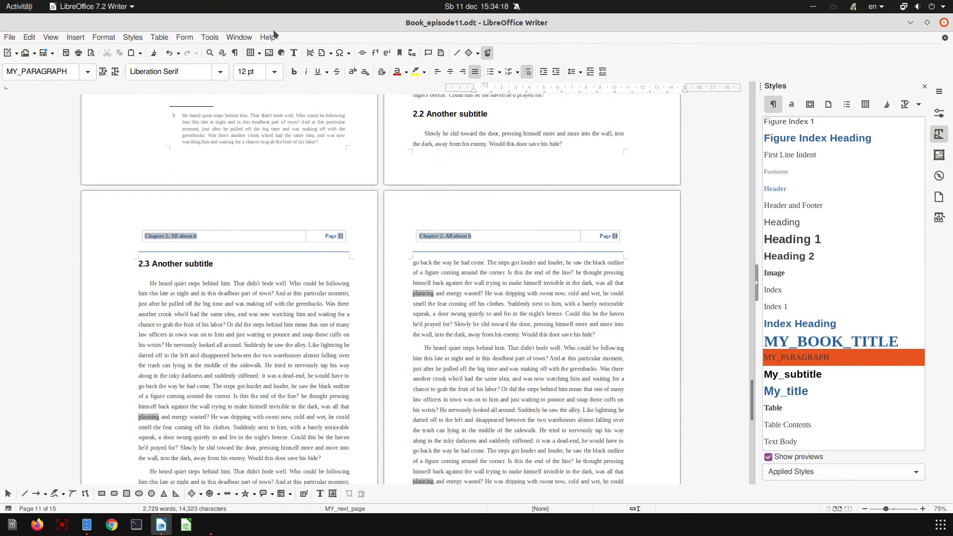